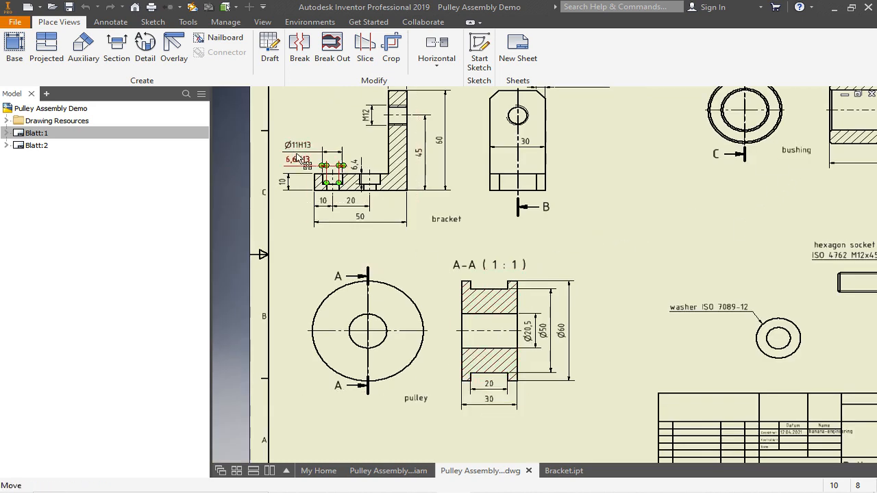
Create a new part from the Norm.ipt template and accept the style conflict notice
{"action": "left_click", "coordinate": [15, 23]}
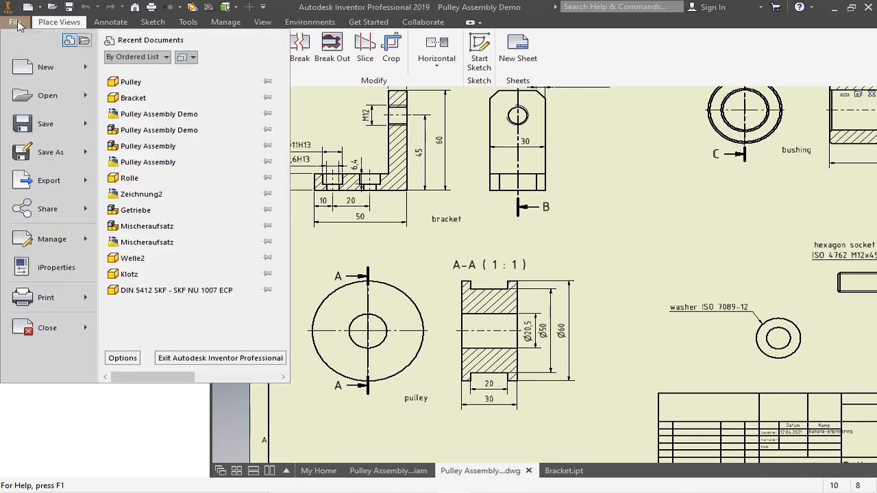
{"action": "left_click", "coordinate": [31, 71]}
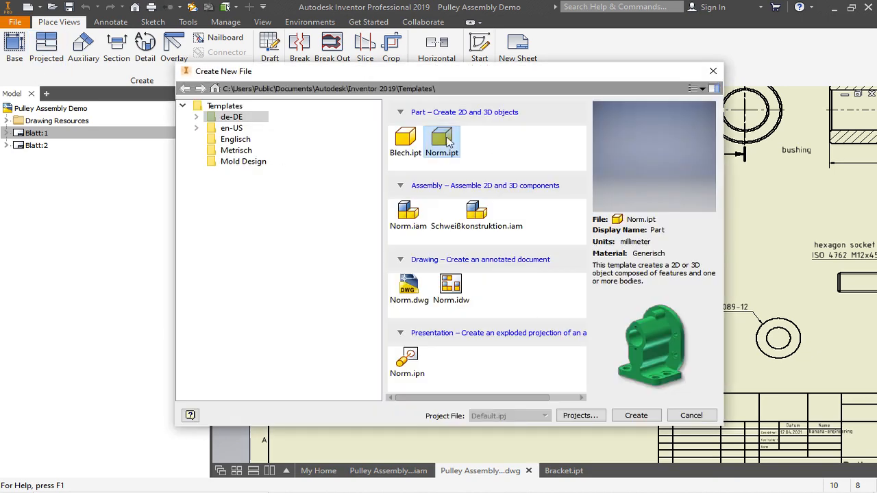
{"action": "left_click", "coordinate": [636, 416]}
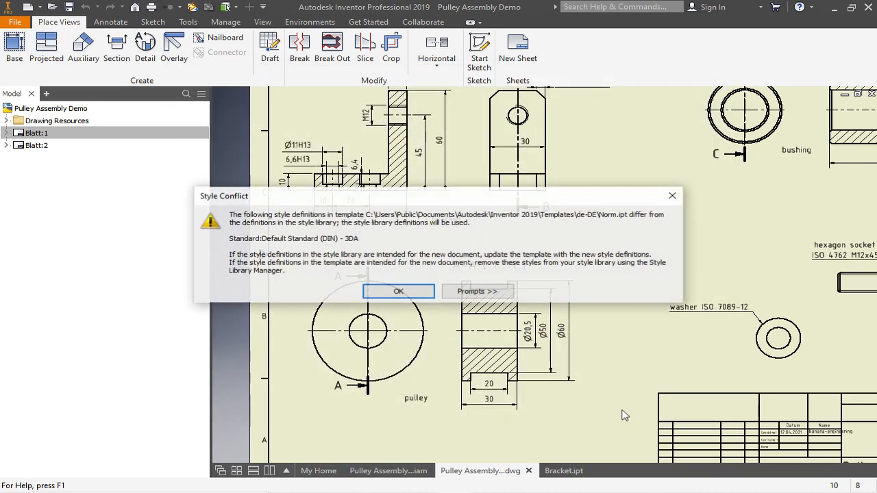
{"action": "left_click", "coordinate": [394, 296]}
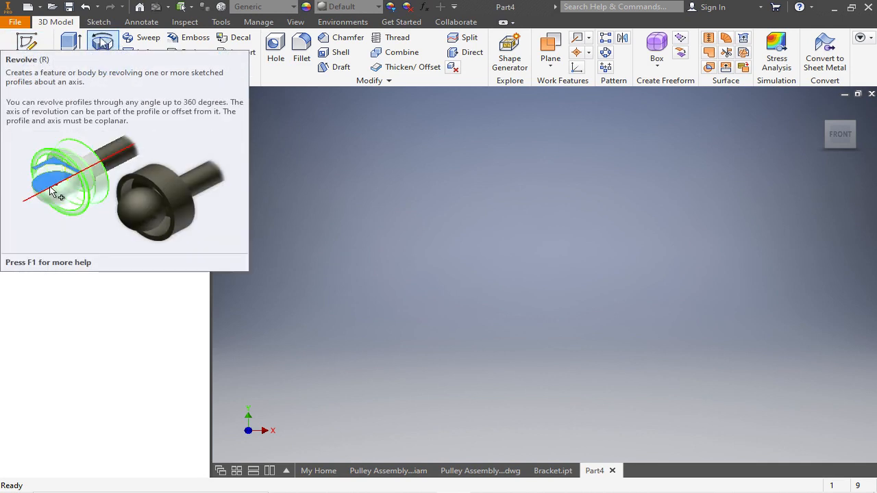
Start a 2D sketch on the front XY plane and draw a horizontal line from the origin along the X axis
{"action": "left_click", "coordinate": [30, 44]}
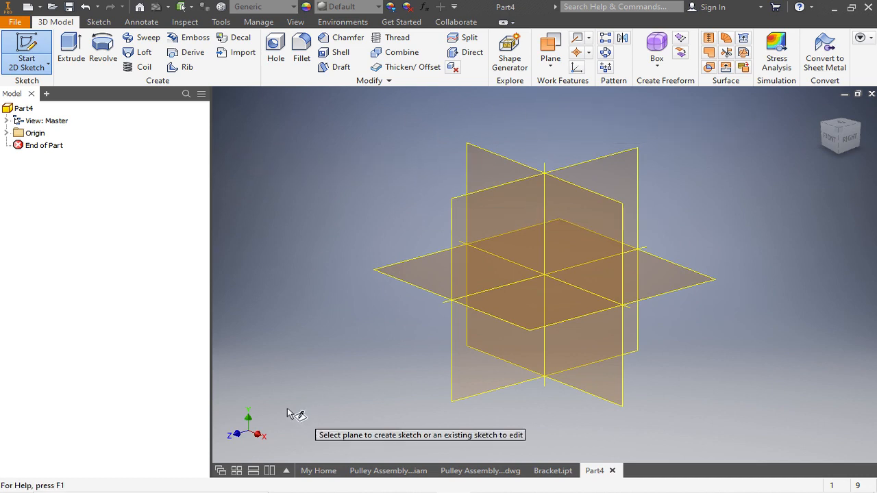
{"action": "left_click", "coordinate": [488, 159]}
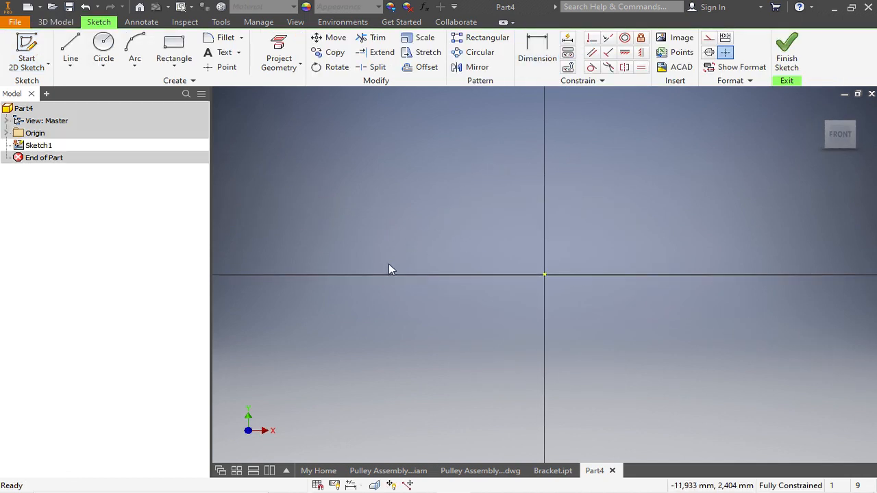
{"action": "scroll", "coordinate": [388, 267], "scroll_direction": "down", "scroll_amount": 2}
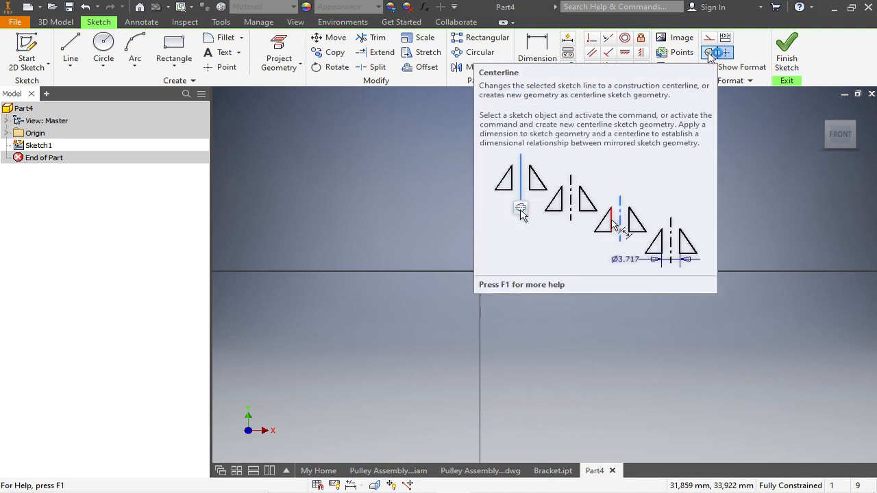
{"action": "left_click", "coordinate": [74, 43]}
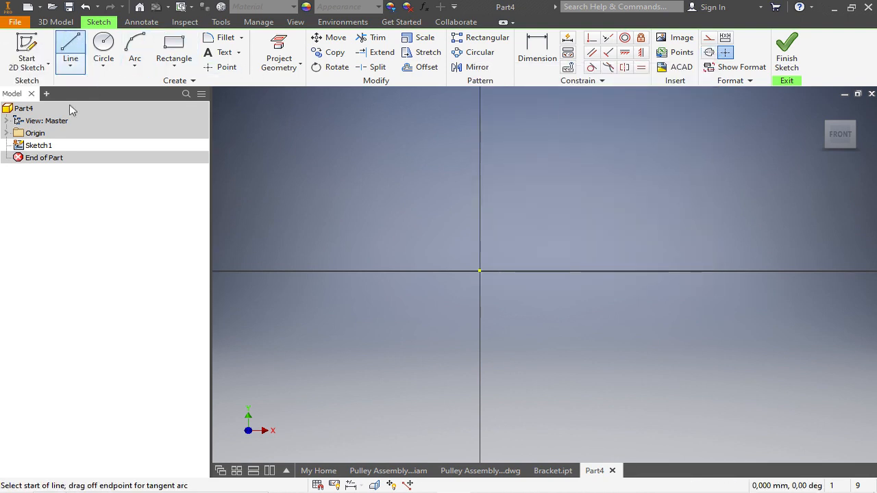
{"action": "left_click", "coordinate": [480, 271]}
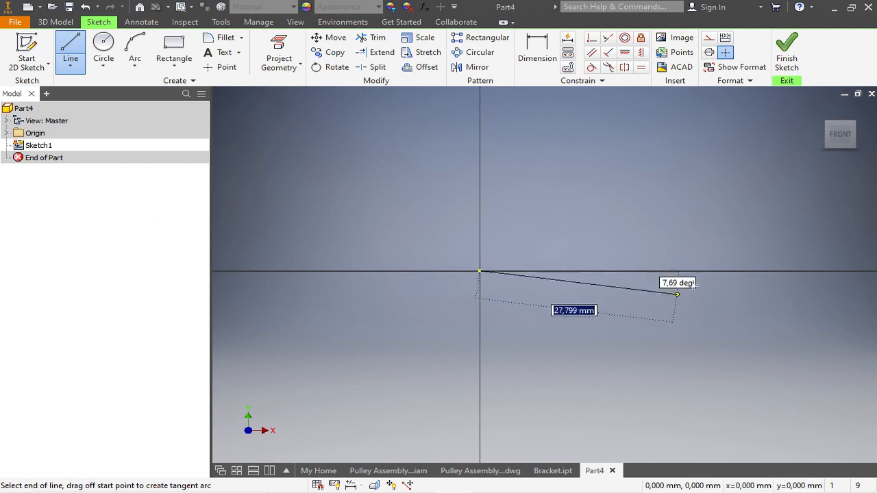
{"action": "left_click", "coordinate": [715, 274]}
{"action": "key", "text": "Escape"}
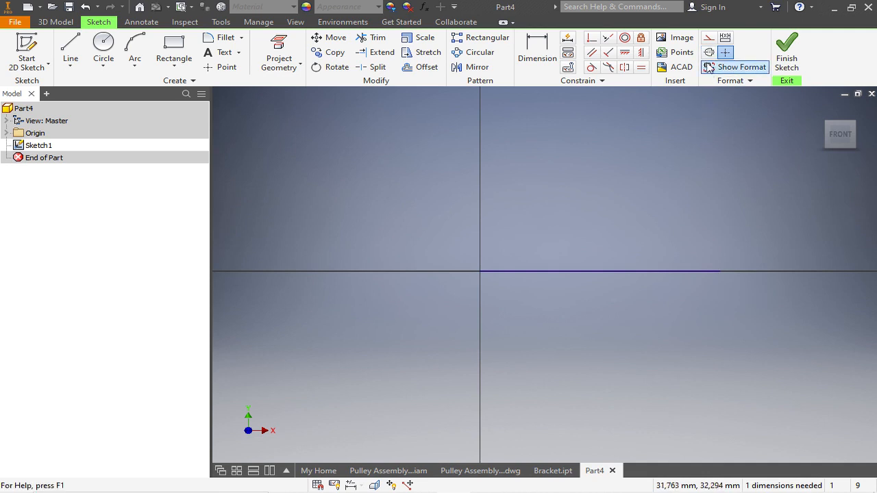
Convert the horizontal line on the X axis to a centerline
{"action": "left_click", "coordinate": [709, 55]}
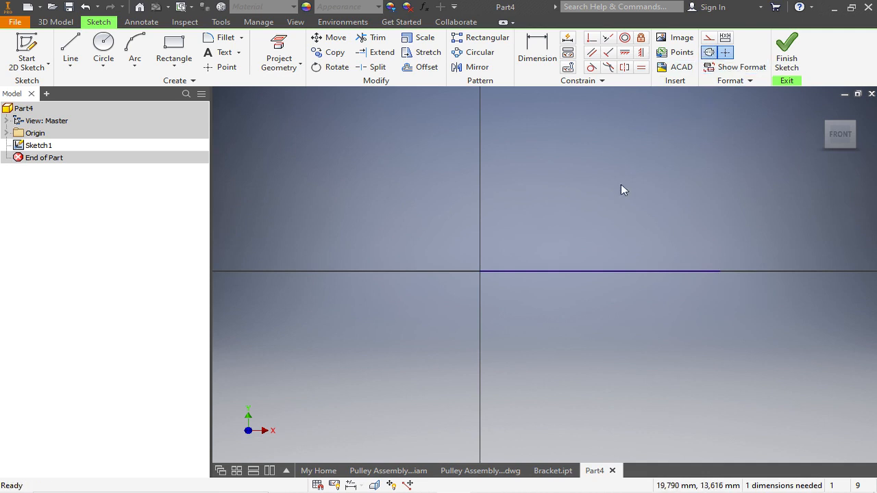
{"action": "left_click", "coordinate": [599, 272]}
{"action": "left_click", "coordinate": [679, 189]}
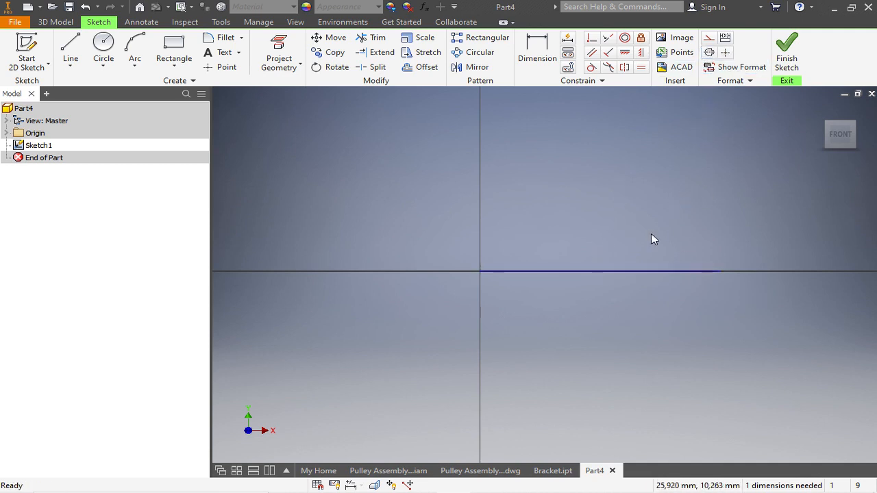
{"action": "left_click", "coordinate": [640, 272]}
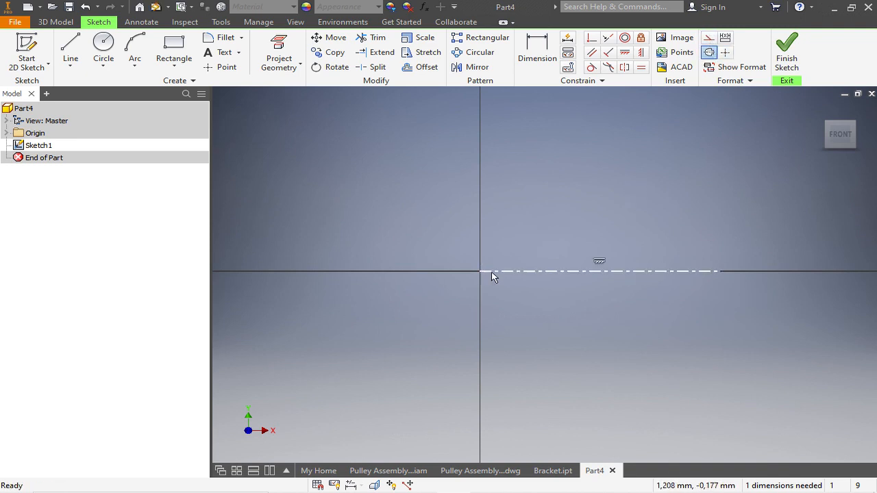
{"action": "scroll", "coordinate": [682, 272], "scroll_direction": "down", "scroll_amount": 3}
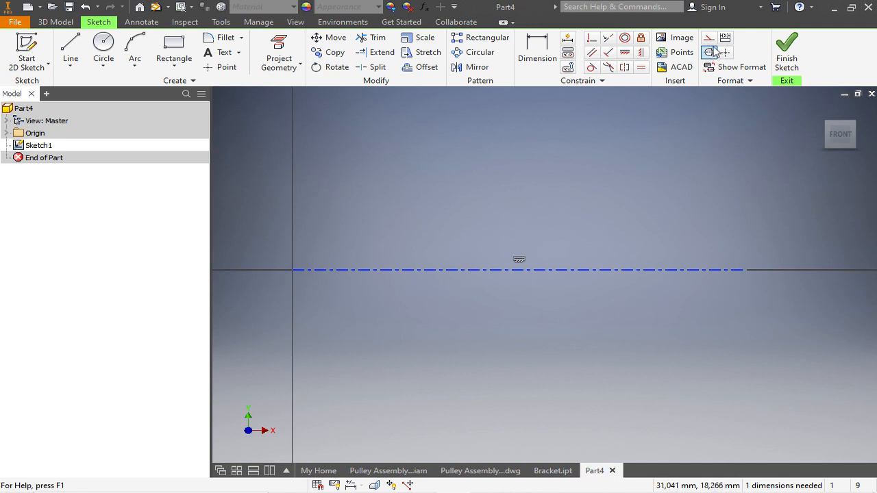
{"action": "scroll", "coordinate": [709, 55], "scroll_direction": "up", "scroll_amount": 3}
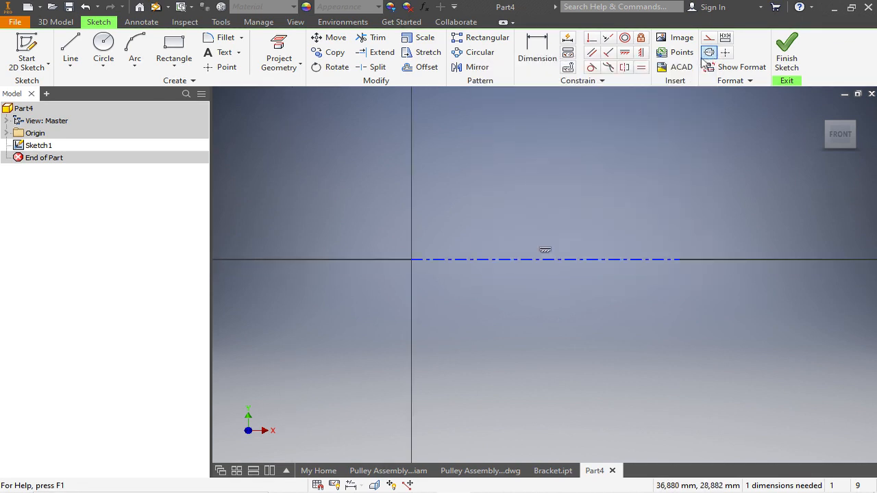
{"action": "left_click", "coordinate": [614, 155]}
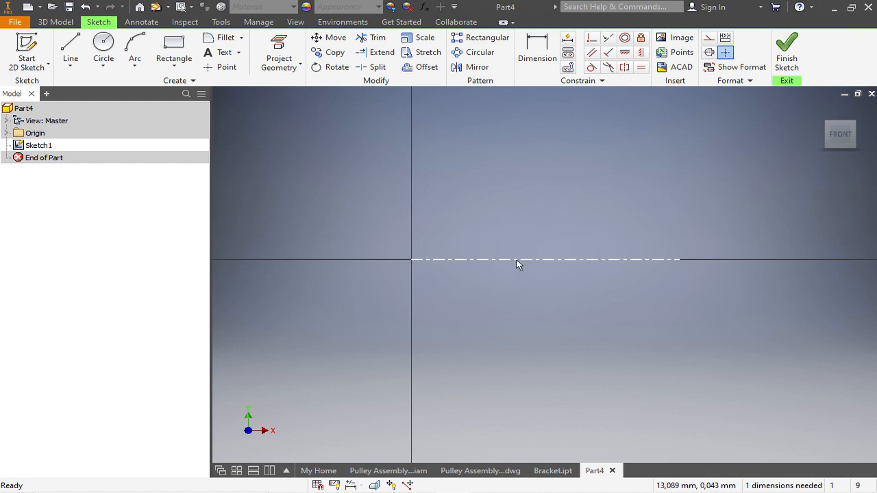
{"action": "scroll", "coordinate": [533, 307], "scroll_direction": "up", "scroll_amount": 3}
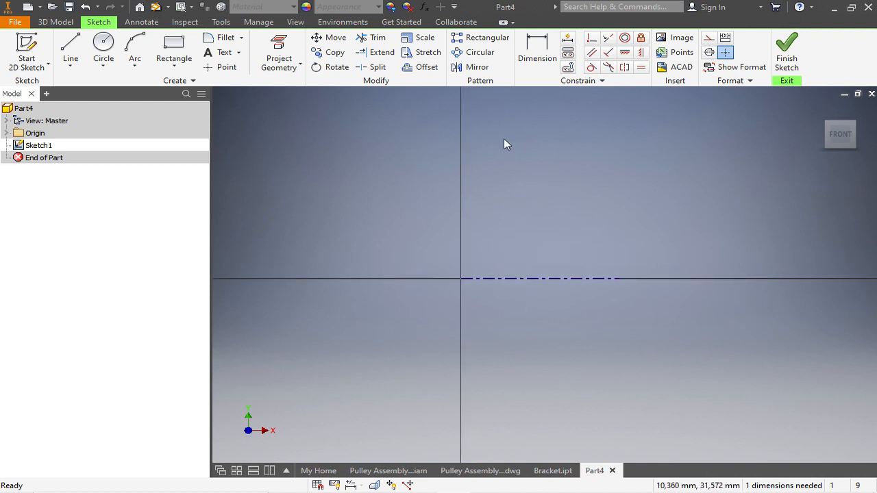
Check the pulley's section A-A in the assembly drawing, and sketch a vertical line up from the origin in the new part
{"action": "left_click", "coordinate": [504, 470]}
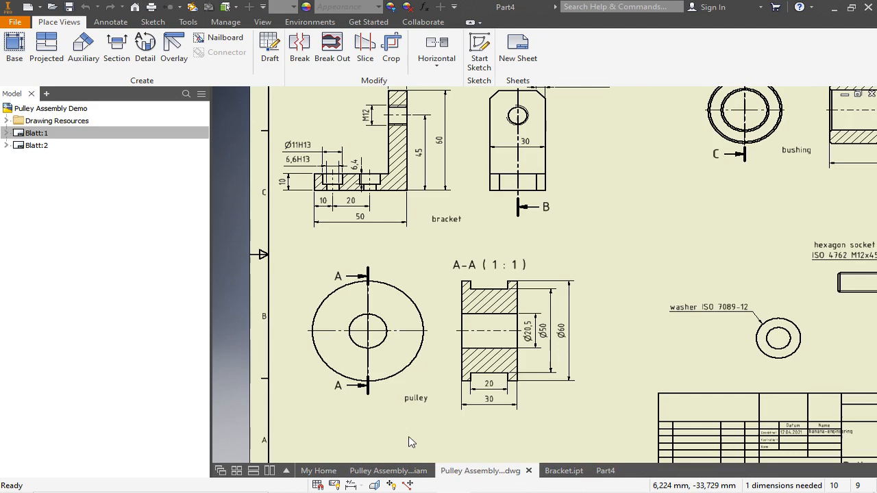
{"action": "scroll", "coordinate": [401, 437], "scroll_direction": "down", "scroll_amount": 3}
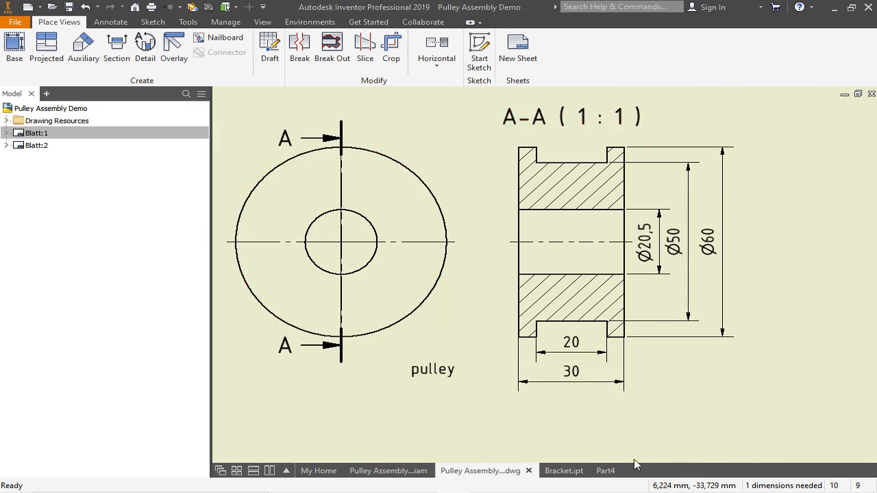
{"action": "left_click", "coordinate": [606, 470]}
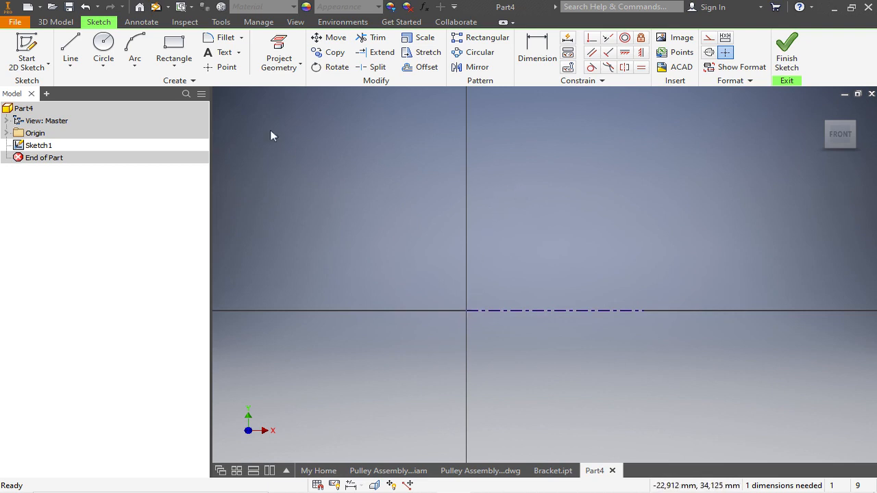
{"action": "left_click", "coordinate": [71, 50]}
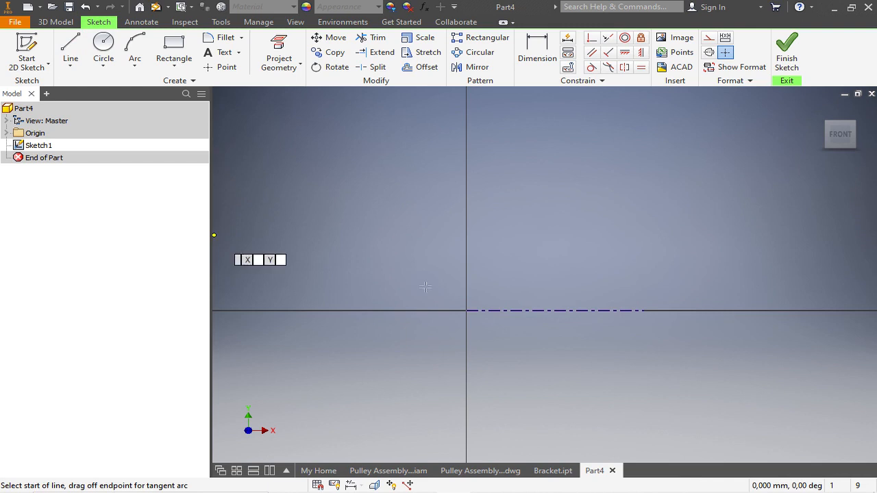
{"action": "left_click", "coordinate": [466, 311]}
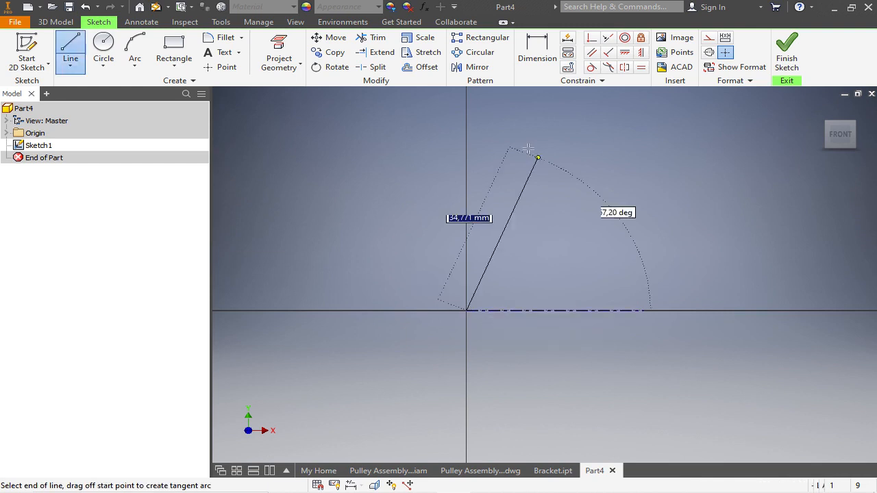
{"action": "left_click", "coordinate": [467, 122]}
{"action": "key", "text": "Escape"}
{"action": "scroll", "coordinate": [482, 277], "scroll_direction": "up", "scroll_amount": 3}
{"action": "scroll", "coordinate": [430, 153], "scroll_direction": "down", "scroll_amount": 4}
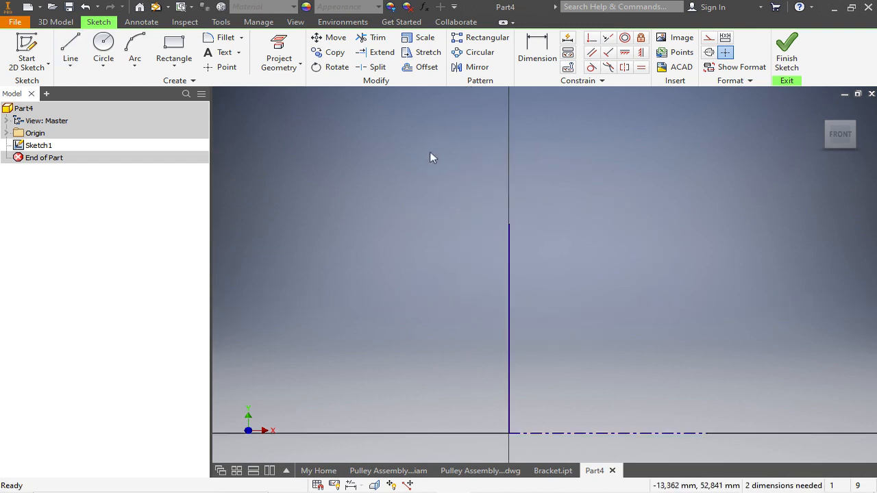
Sketch a horizontal line about 27 mm long crossing the vertical line above the centerline
{"action": "left_click", "coordinate": [70, 49]}
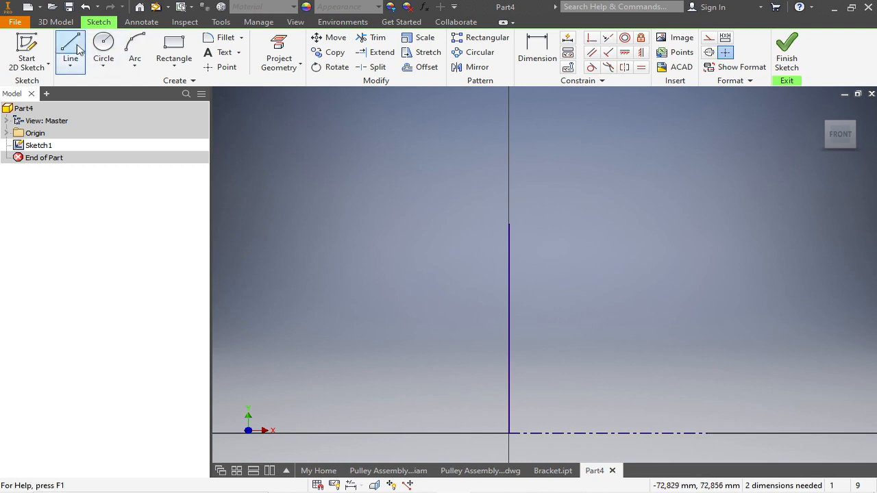
{"action": "left_click", "coordinate": [446, 299]}
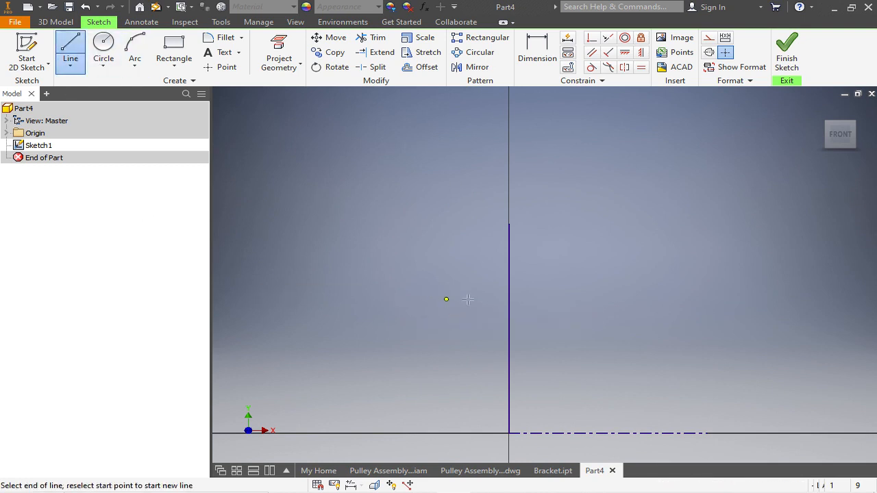
{"action": "left_click", "coordinate": [608, 299]}
{"action": "key", "text": "Escape"}
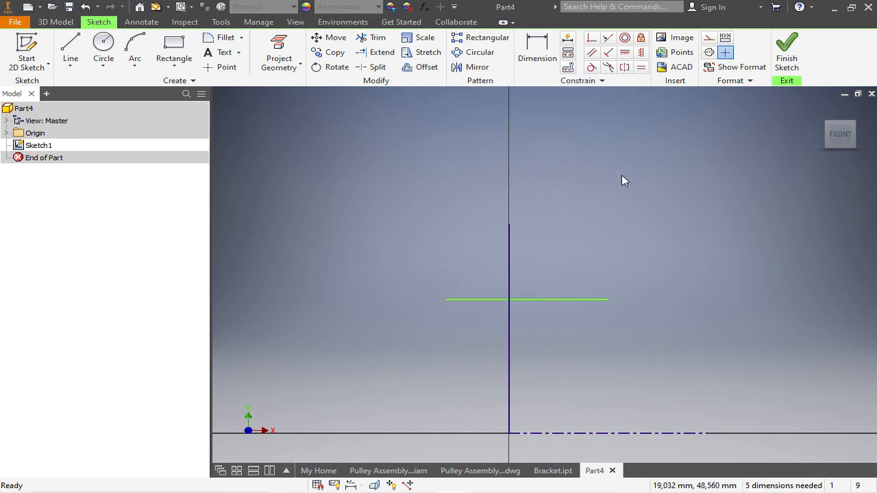
Add a diameter dimension between the upper horizontal line and the centerline, keeping its drawn value
{"action": "left_click", "coordinate": [537, 52]}
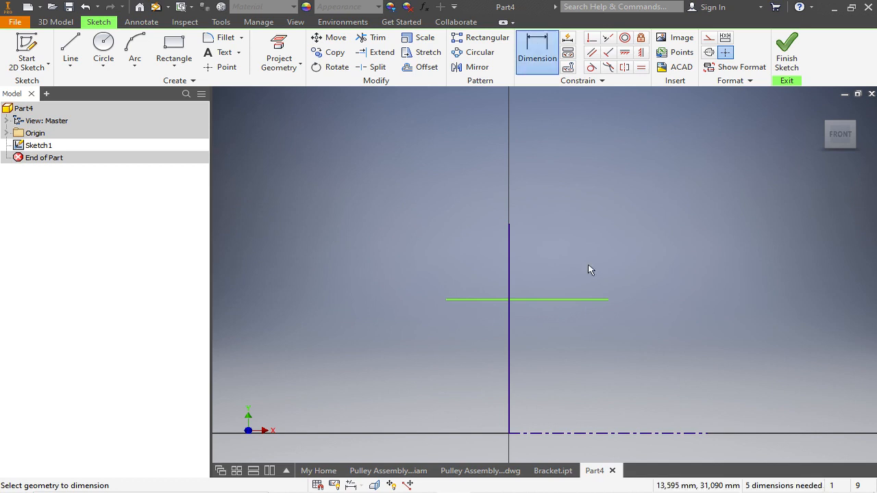
{"action": "left_click", "coordinate": [570, 300]}
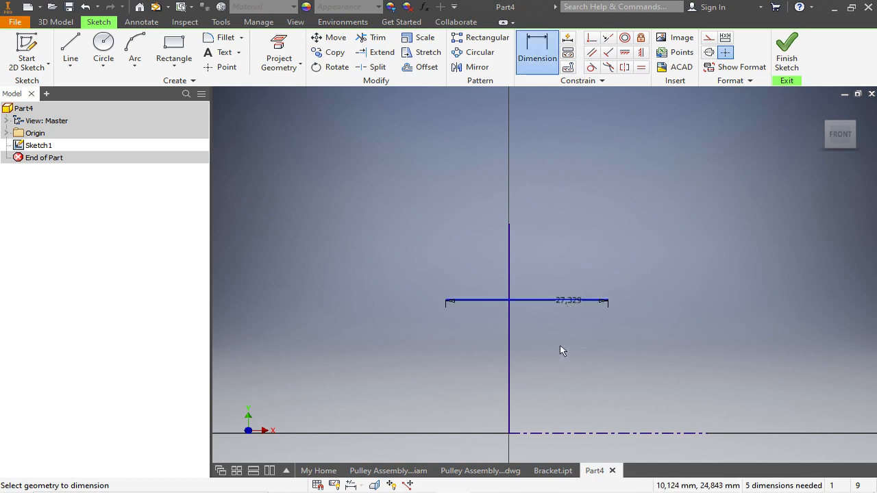
{"action": "left_click", "coordinate": [559, 433]}
{"action": "left_click", "coordinate": [572, 402]}
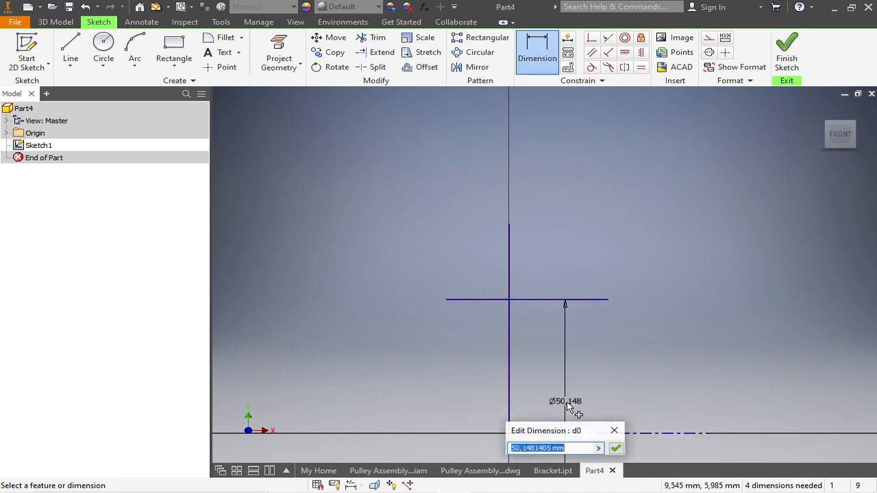
{"action": "scroll", "coordinate": [586, 233], "scroll_direction": "down", "scroll_amount": 3}
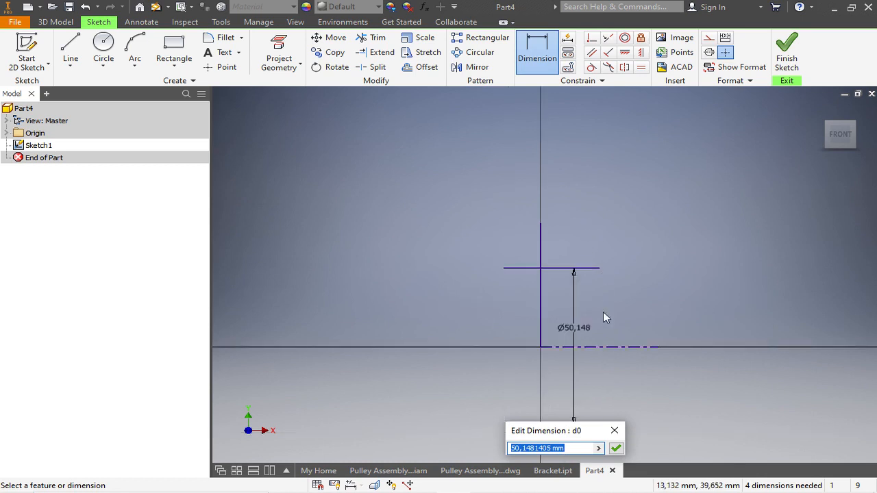
{"action": "scroll", "coordinate": [589, 371], "scroll_direction": "up", "scroll_amount": 3}
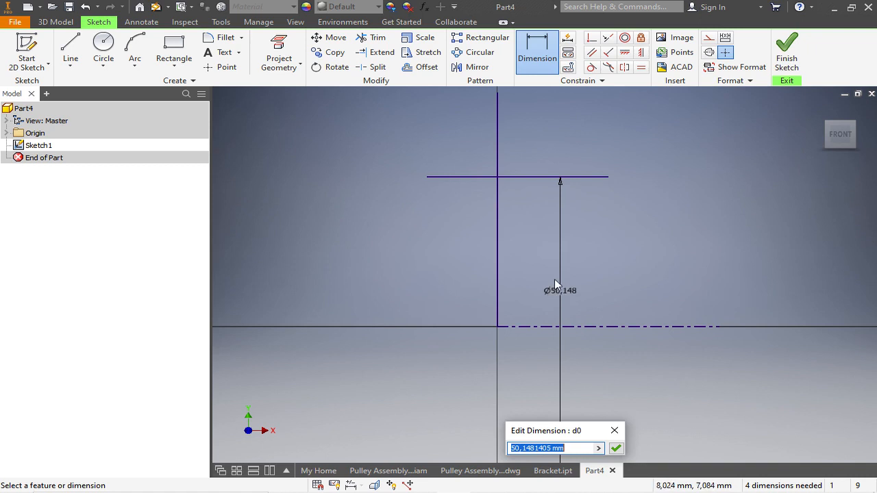
{"action": "key", "text": "Escape"}
{"action": "key", "text": "Escape"}
Delete the diameter dimension and undo the deletion
{"action": "left_click", "coordinate": [561, 263]}
{"action": "key", "text": "Delete"}
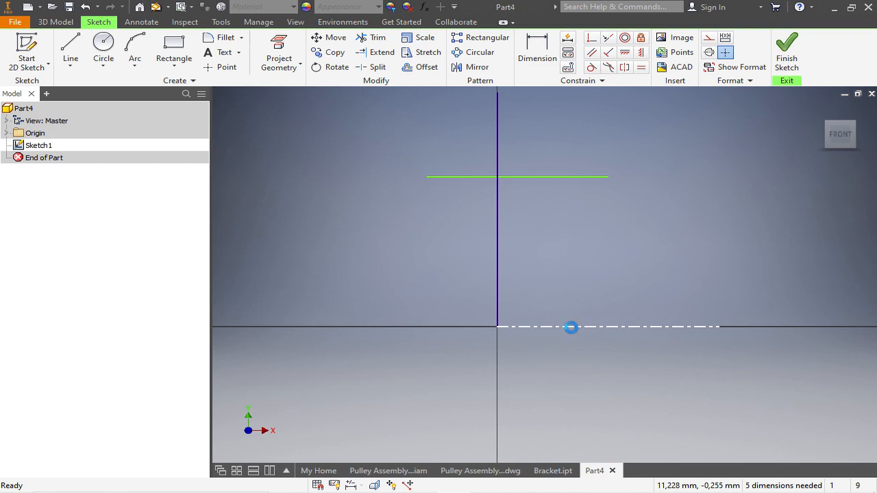
{"action": "left_click", "coordinate": [88, 7]}
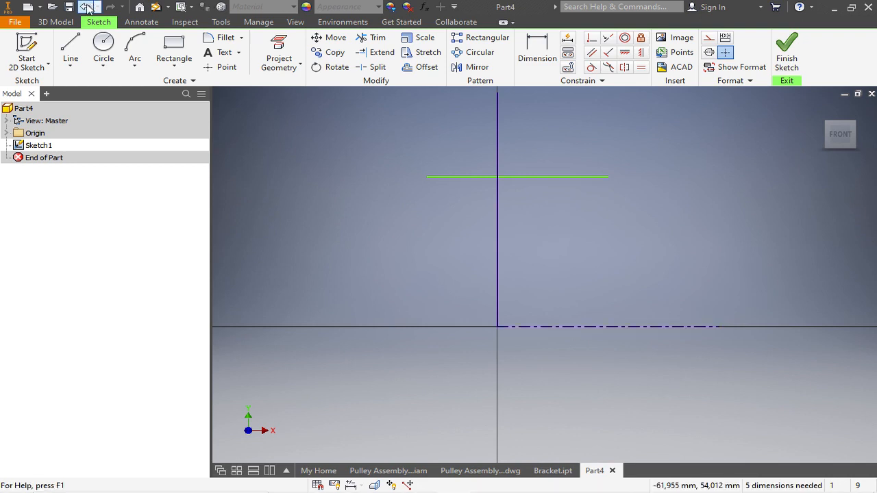
{"action": "left_click", "coordinate": [87, 7]}
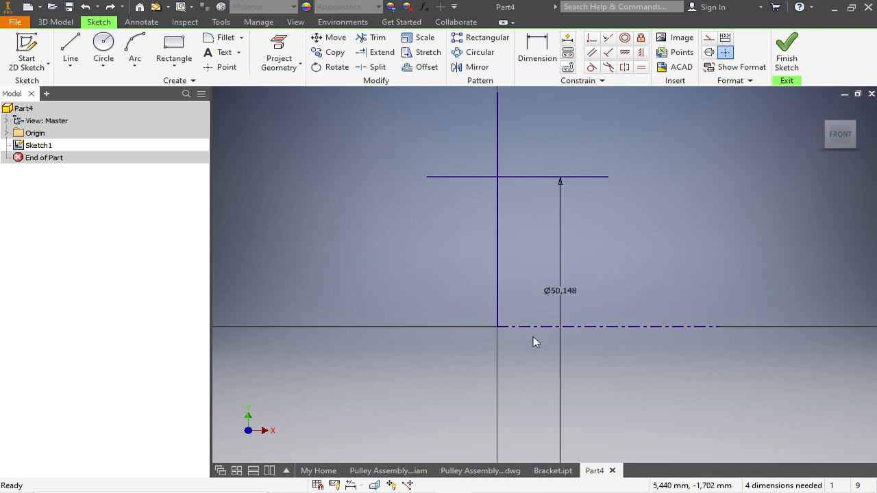
Set the diameter dimension between the upper horizontal line and the centerline to 20.5 mm
{"action": "scroll", "coordinate": [533, 336], "scroll_direction": "up", "scroll_amount": 3}
{"action": "double_click", "coordinate": [548, 309]}
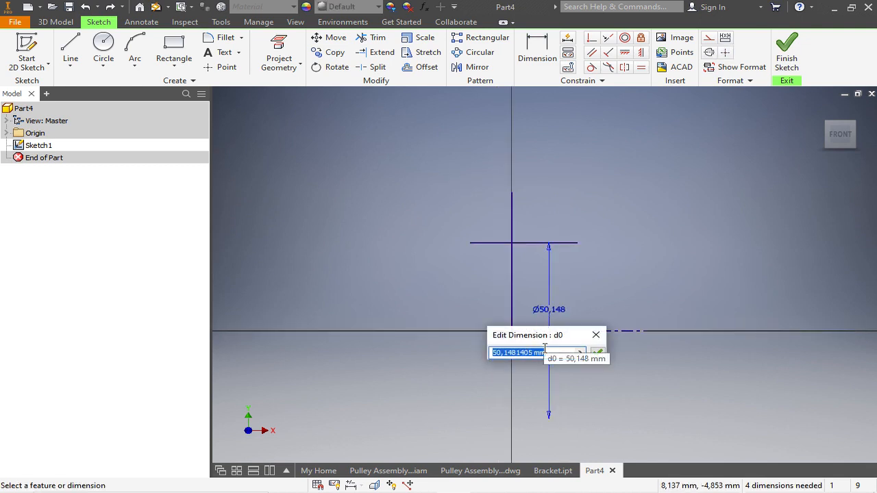
{"action": "type", "text": "^20"}
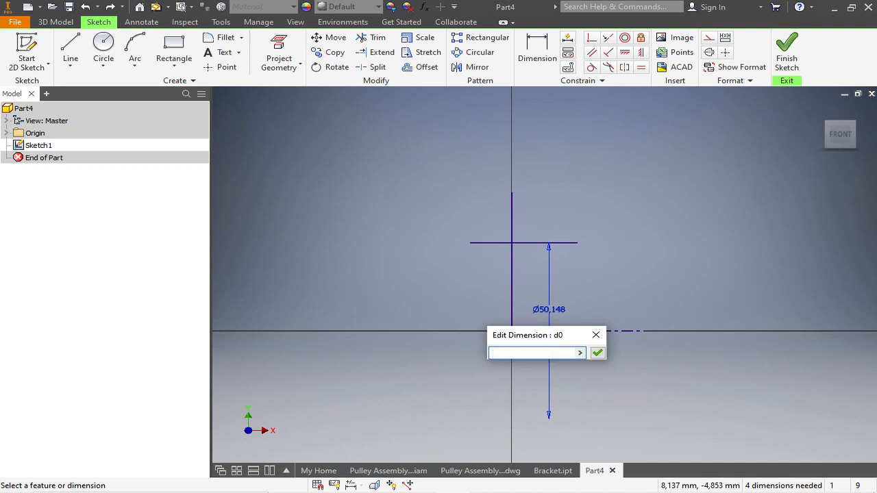
{"action": "type", "text": ",5"}
{"action": "key", "text": "Return"}
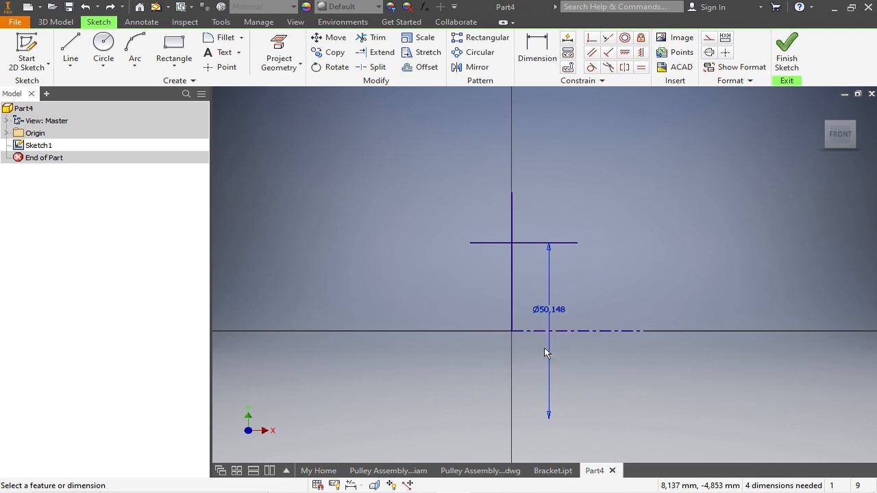
Sketch a U-shaped outline with a notched top edge above the horizontal line, joining its two ends, with the left rim about 1.3 mm wide
{"action": "scroll", "coordinate": [496, 310], "scroll_direction": "up", "scroll_amount": 5}
{"action": "scroll", "coordinate": [527, 306], "scroll_direction": "down", "scroll_amount": 2}
{"action": "scroll", "coordinate": [555, 307], "scroll_direction": "up", "scroll_amount": 3}
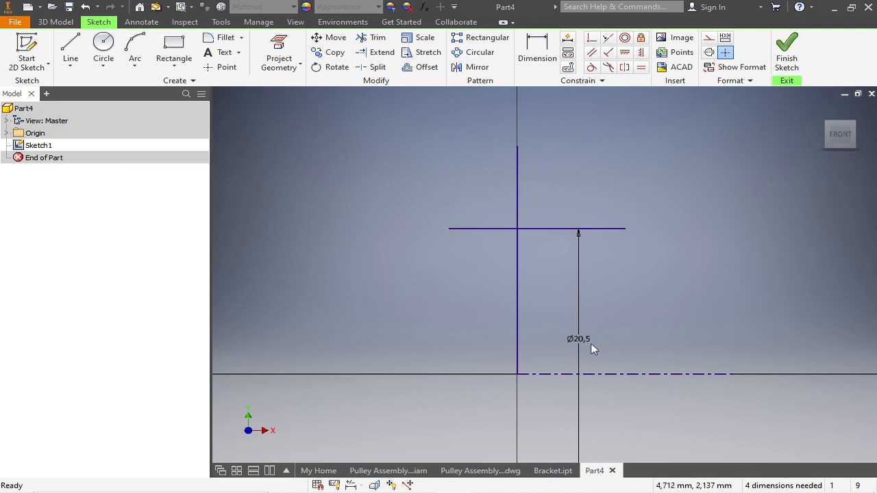
{"action": "left_click", "coordinate": [70, 46]}
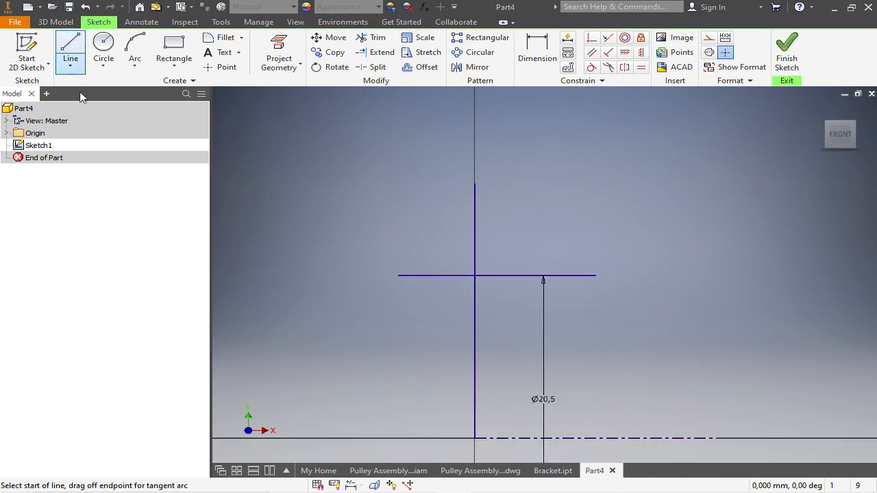
{"action": "left_click", "coordinate": [597, 275]}
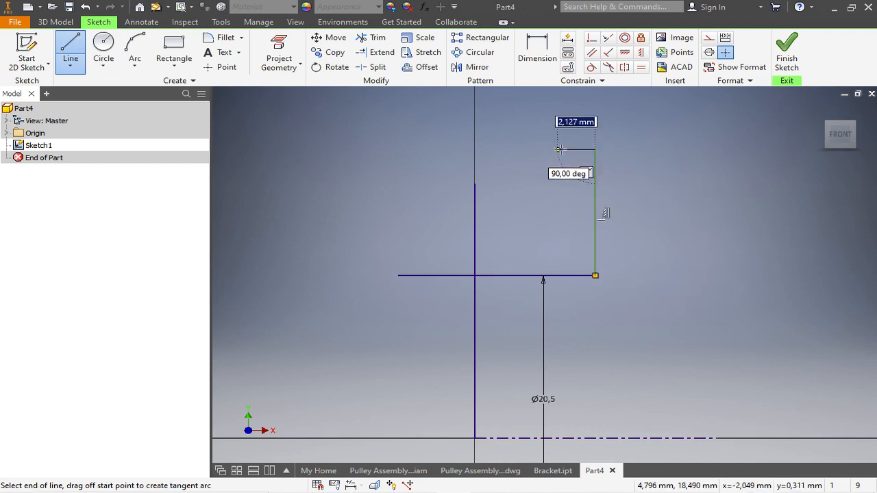
{"action": "left_click", "coordinate": [595, 148]}
{"action": "left_click", "coordinate": [561, 191]}
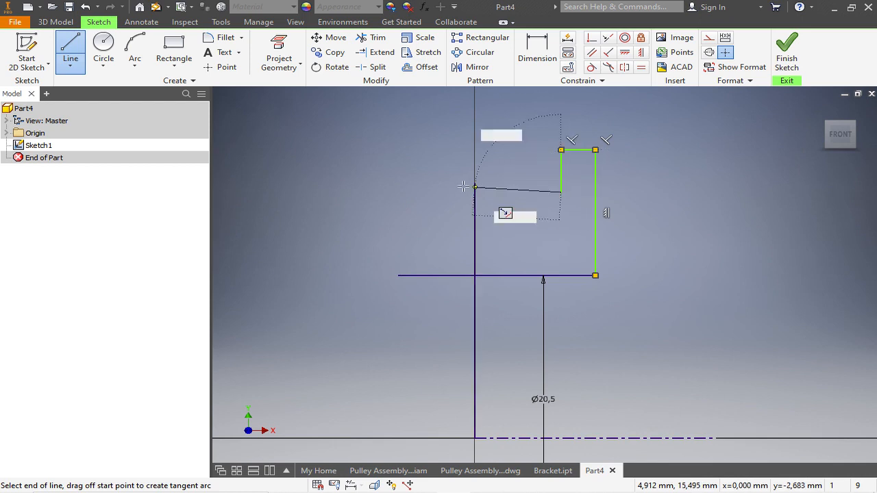
{"action": "left_click", "coordinate": [419, 192]}
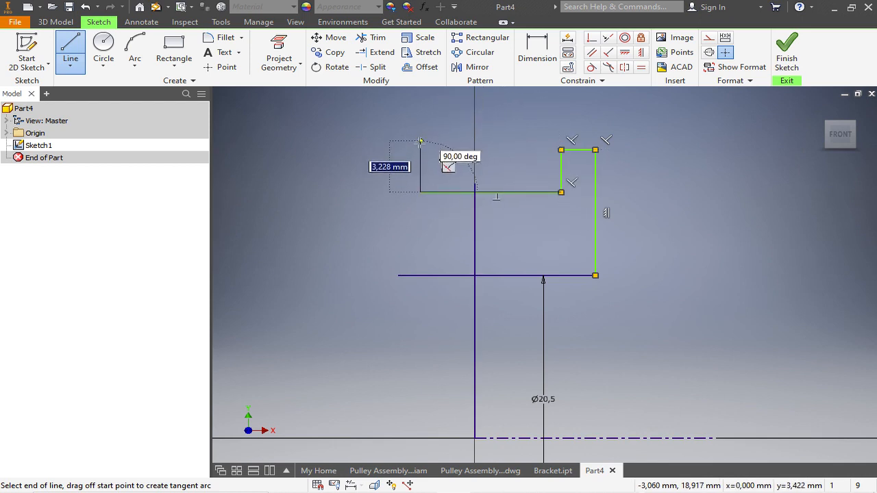
{"action": "key", "text": "Escape"}
{"action": "left_click", "coordinate": [420, 149]}
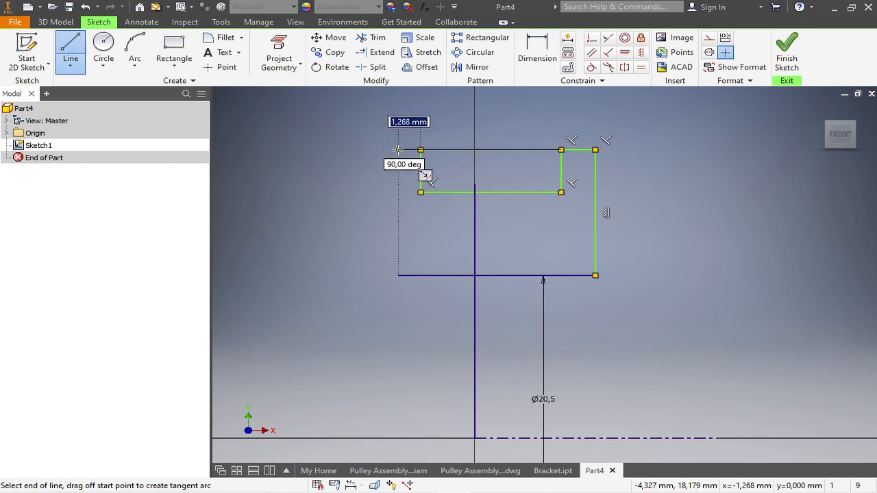
{"action": "left_click", "coordinate": [398, 149]}
{"action": "left_click", "coordinate": [398, 275]}
{"action": "key", "text": "Escape"}
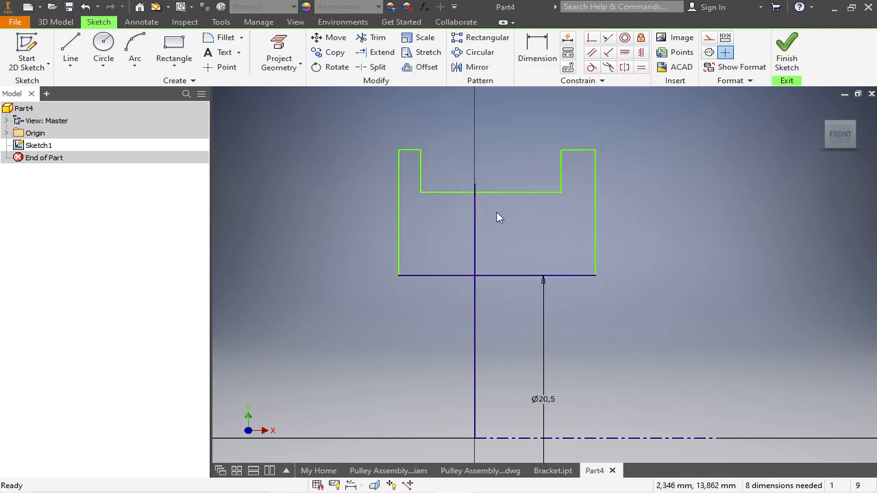
Make the two outer side lines of the profile symmetric about the vertical line through the origin
{"action": "scroll", "coordinate": [422, 151], "scroll_direction": "down", "scroll_amount": 3}
{"action": "scroll", "coordinate": [305, 161], "scroll_direction": "up", "scroll_amount": 3}
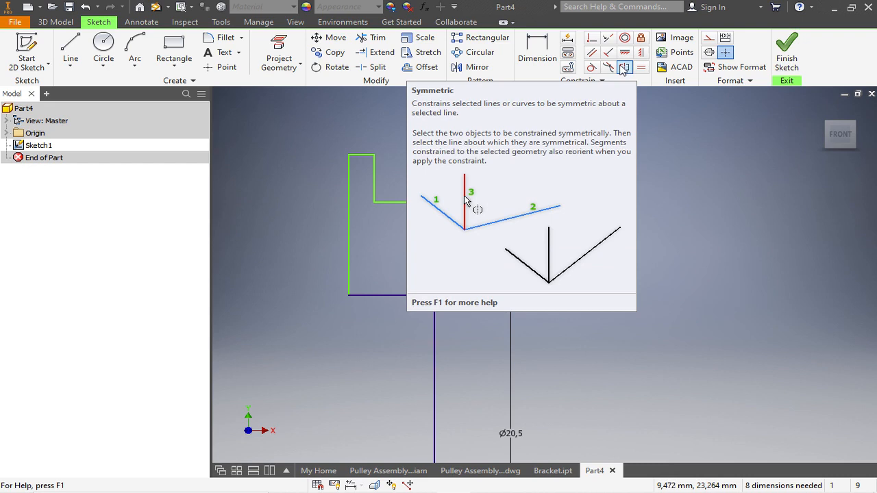
{"action": "left_click", "coordinate": [625, 69]}
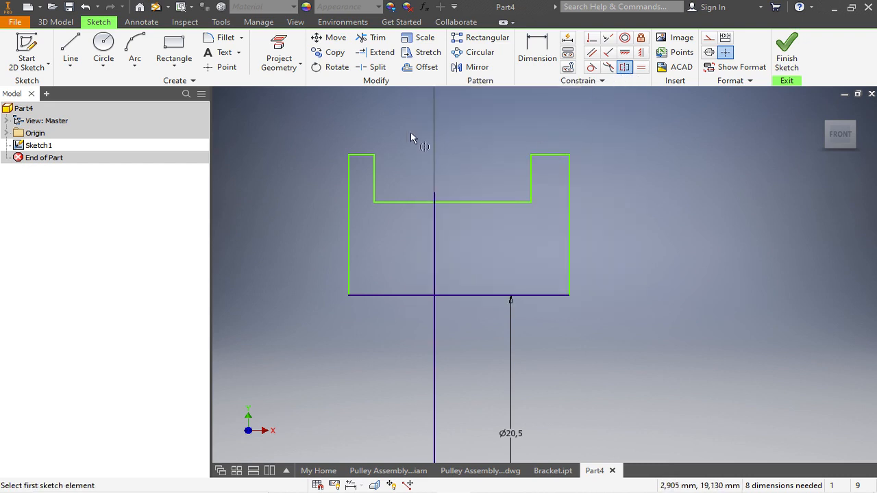
{"action": "left_click", "coordinate": [348, 218]}
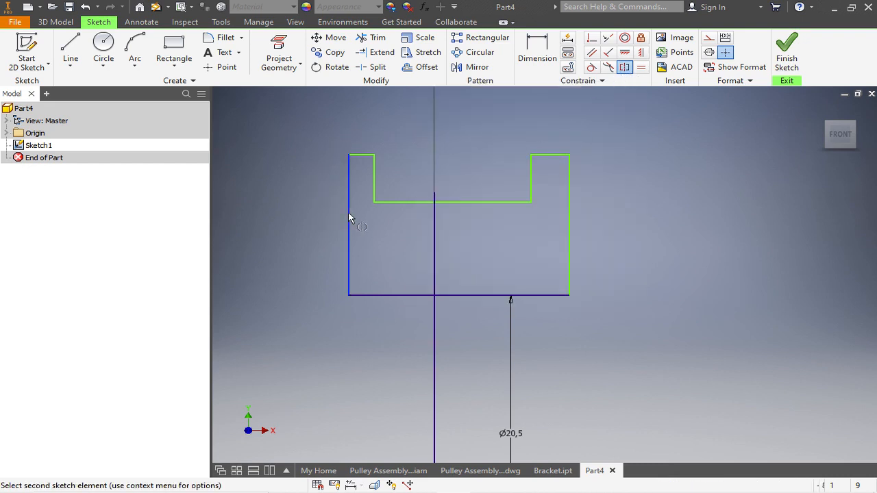
{"action": "left_click", "coordinate": [572, 247]}
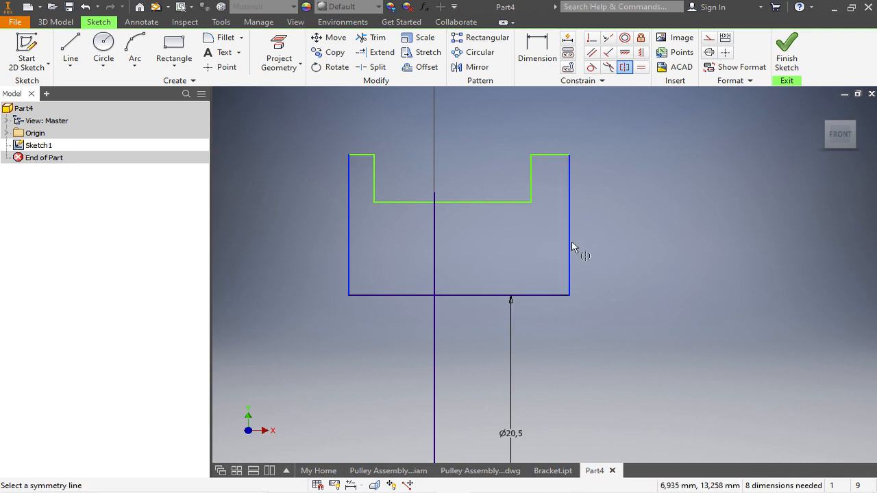
{"action": "left_click", "coordinate": [434, 241]}
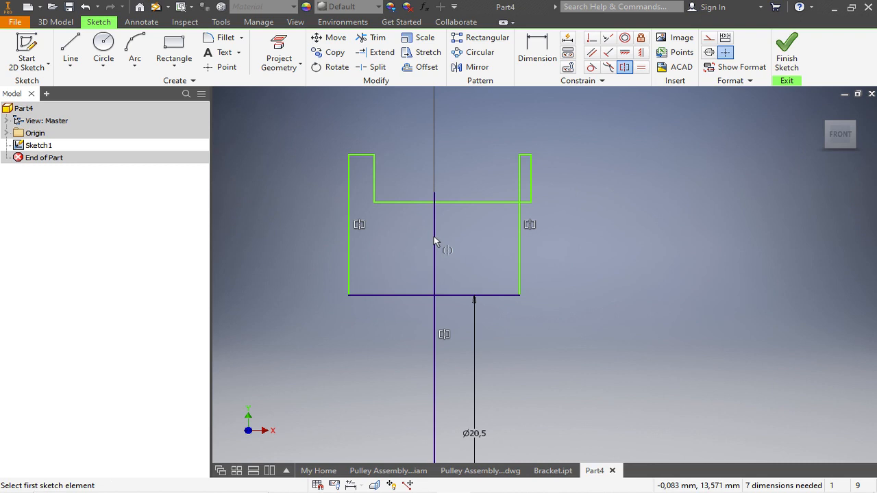
Make the two side lines of the notch symmetric about the same vertical line
{"action": "scroll", "coordinate": [438, 194], "scroll_direction": "up", "scroll_amount": 3}
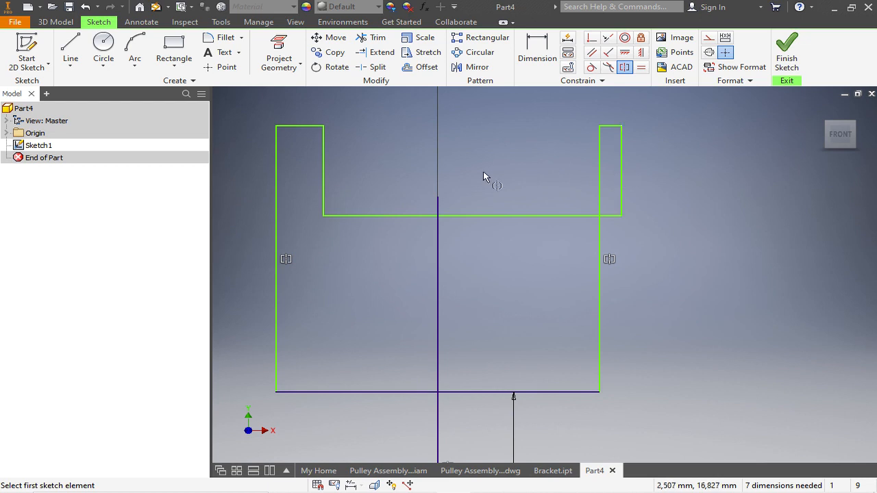
{"action": "left_click", "coordinate": [324, 161]}
{"action": "left_click", "coordinate": [624, 179]}
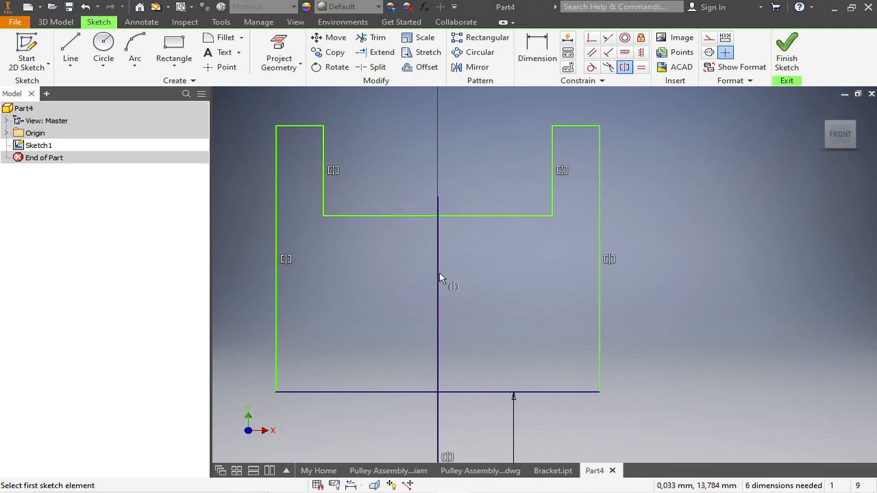
{"action": "key", "text": "Escape"}
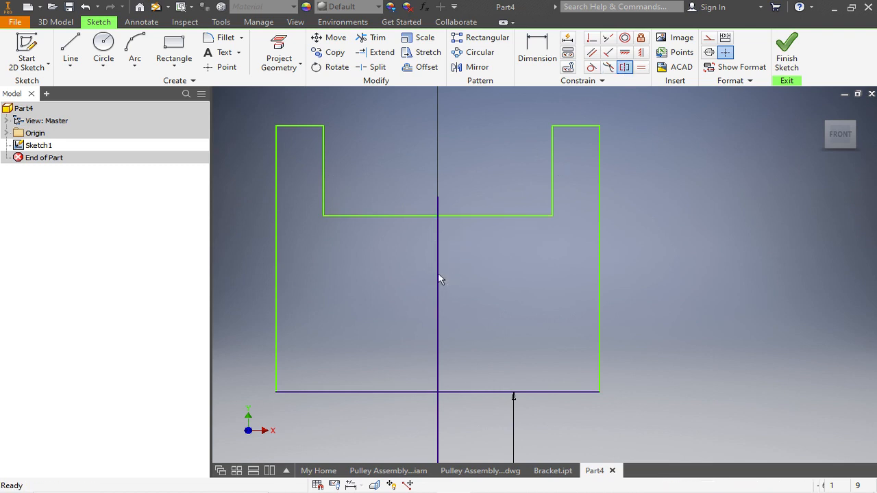
Move the notch side, outer side and top rim lines slightly to test how the symmetric profile follows
{"action": "left_click_drag", "start_coordinate": [324, 198], "coordinate": [335, 199]}
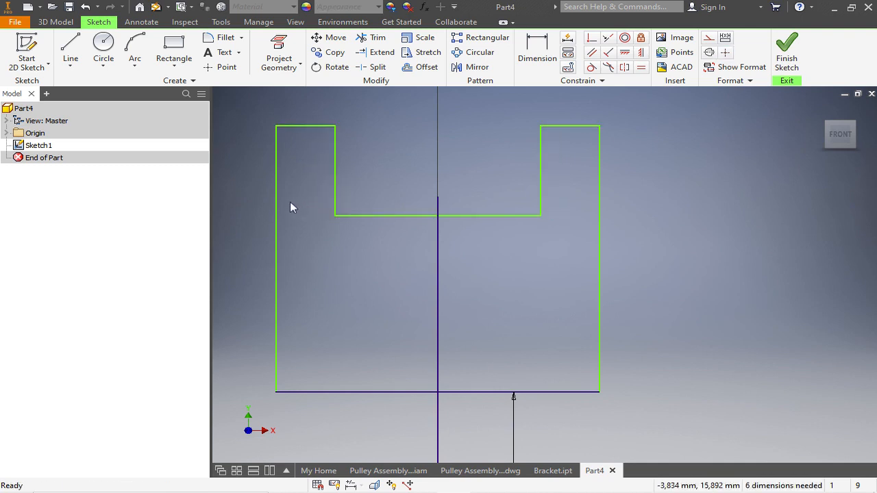
{"action": "mouse_move", "coordinate": [277, 205]}
{"action": "left_mouse_down"}
{"action": "mouse_move", "coordinate": [250, 200]}
{"action": "mouse_move", "coordinate": [265, 206]}
{"action": "left_mouse_up"}
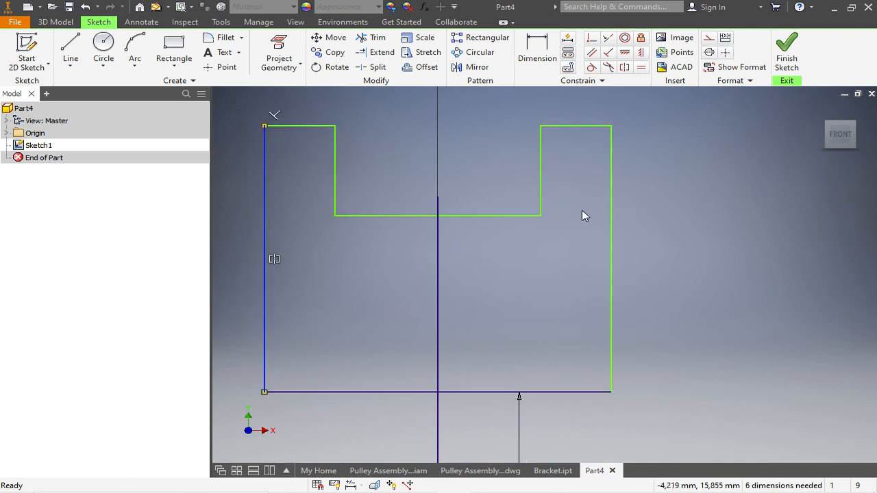
{"action": "mouse_move", "coordinate": [582, 127]}
{"action": "left_mouse_down"}
{"action": "mouse_move", "coordinate": [590, 115]}
{"action": "mouse_move", "coordinate": [592, 141]}
{"action": "mouse_move", "coordinate": [631, 121]}
{"action": "mouse_move", "coordinate": [637, 130]}
{"action": "left_mouse_up"}
{"action": "scroll", "coordinate": [711, 141], "scroll_direction": "down", "scroll_amount": 3}
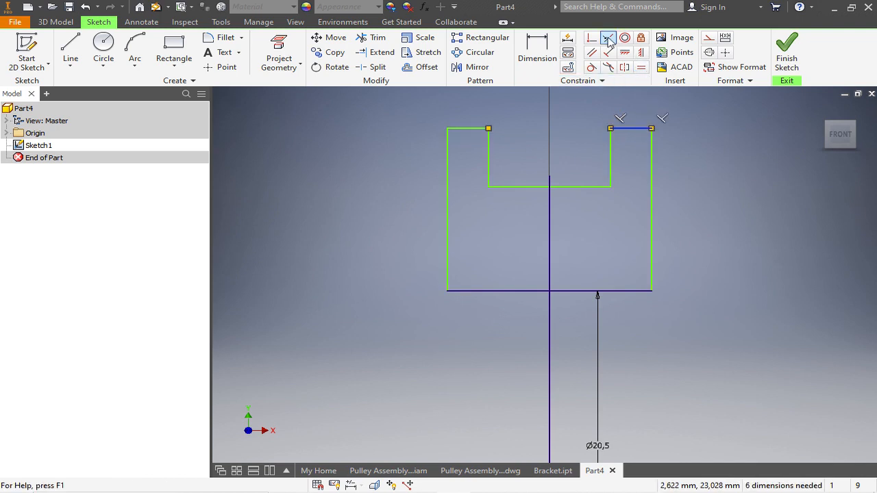
{"action": "left_click", "coordinate": [620, 128]}
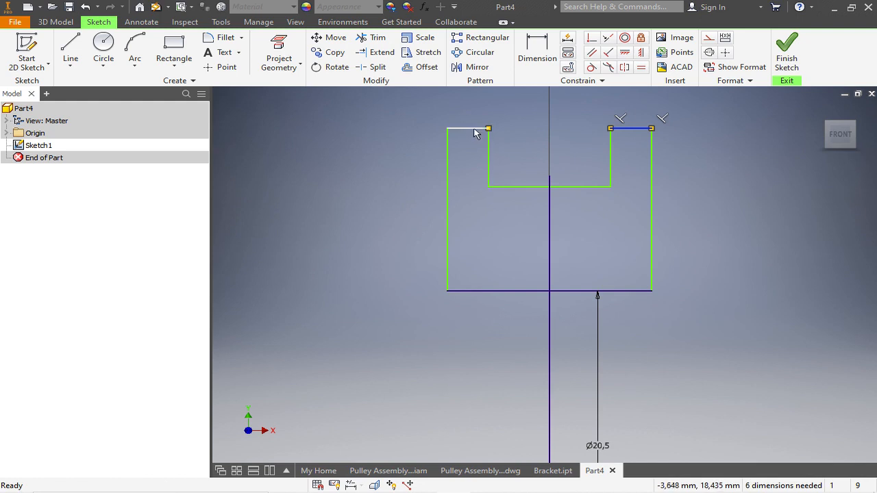
{"action": "left_click", "coordinate": [685, 203]}
Dimension the profile's bottom line and set its overall width to 30 mm
{"action": "left_click", "coordinate": [537, 49]}
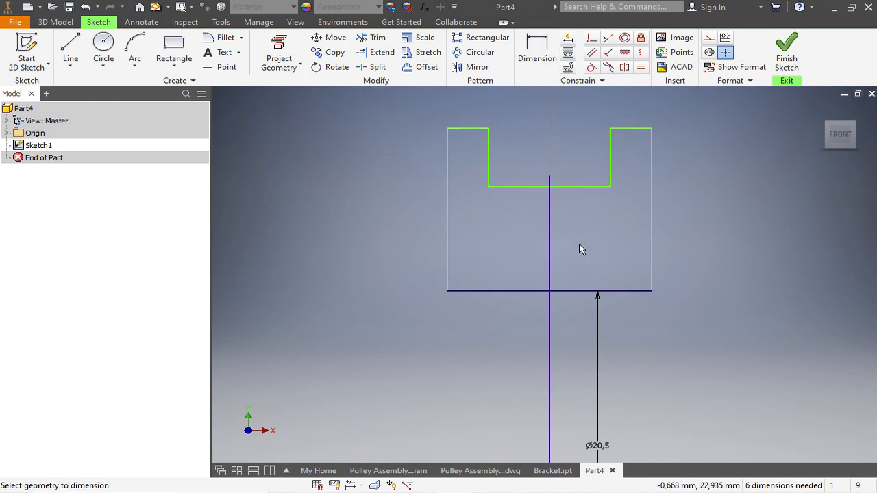
{"action": "left_click", "coordinate": [578, 290]}
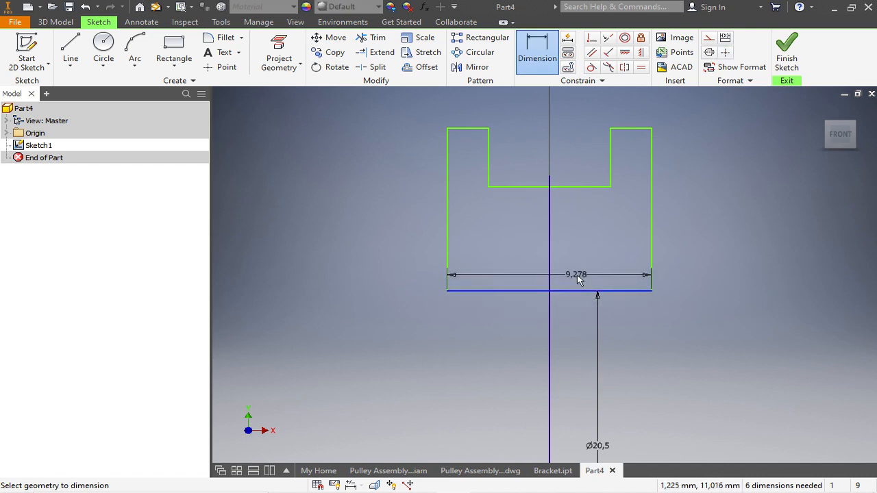
{"action": "left_click", "coordinate": [577, 275]}
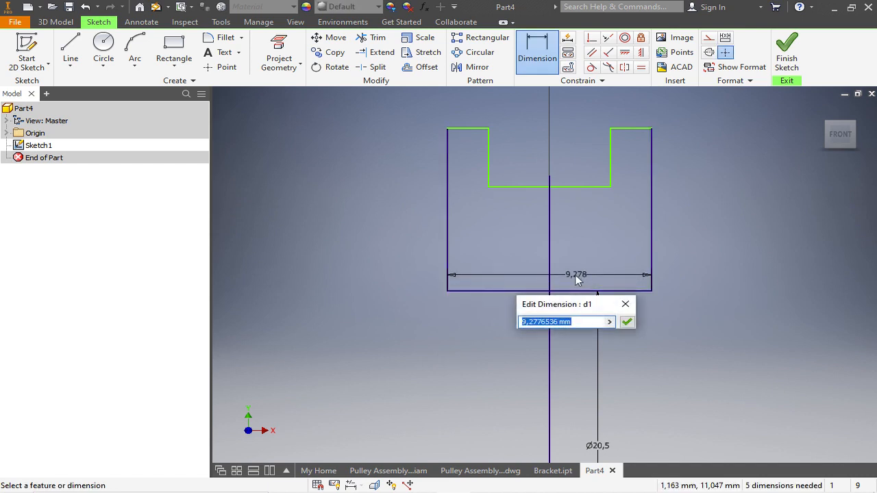
{"action": "type", "text": "30"}
{"action": "key", "text": "Return"}
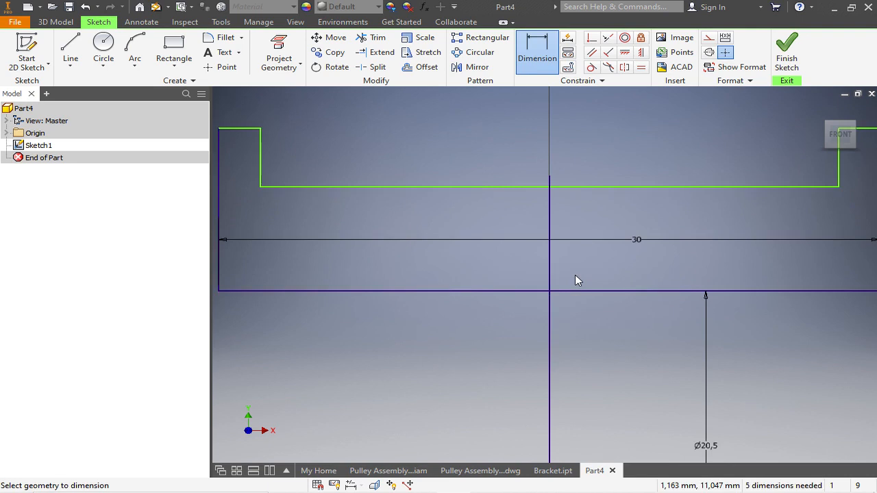
Add a diameter dimension from the profile's top rim to the centerline and set it to 60 mm
{"action": "scroll", "coordinate": [576, 336], "scroll_direction": "down", "scroll_amount": 2}
{"action": "left_click", "coordinate": [718, 435]}
{"action": "left_click", "coordinate": [816, 363]}
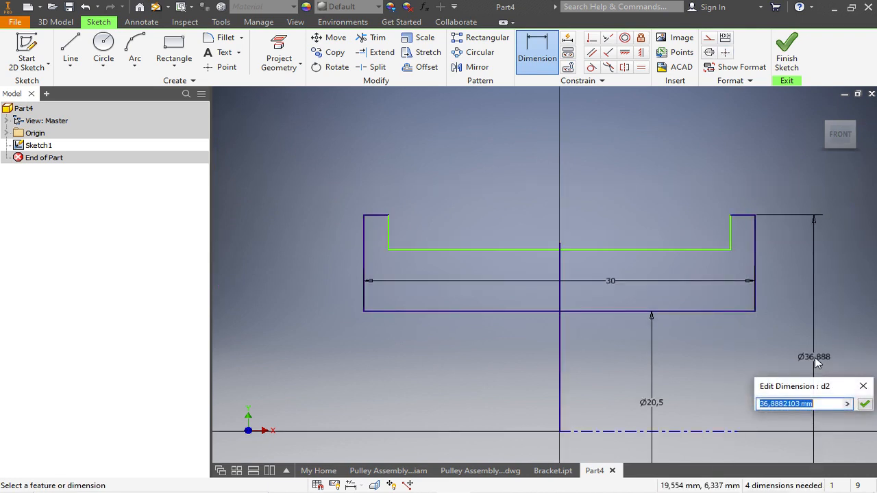
{"action": "type", "text": "60"}
{"action": "key", "text": "Return"}
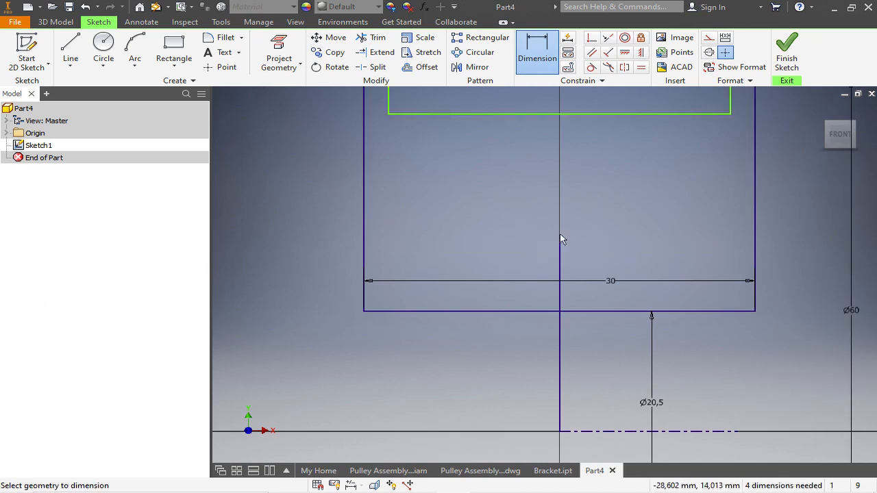
Dimension the width of the notch floor and set it to 20 mm
{"action": "scroll", "coordinate": [621, 258], "scroll_direction": "down", "scroll_amount": 3}
{"action": "left_click", "coordinate": [619, 170]}
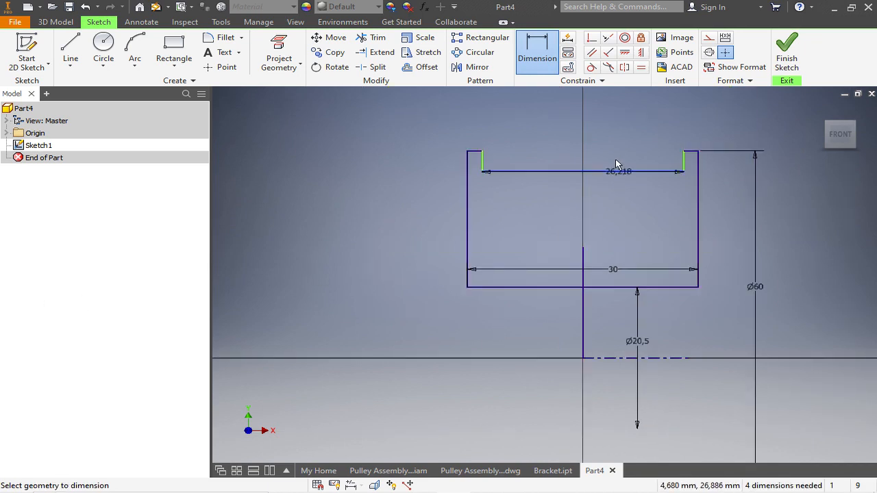
{"action": "left_click", "coordinate": [613, 150]}
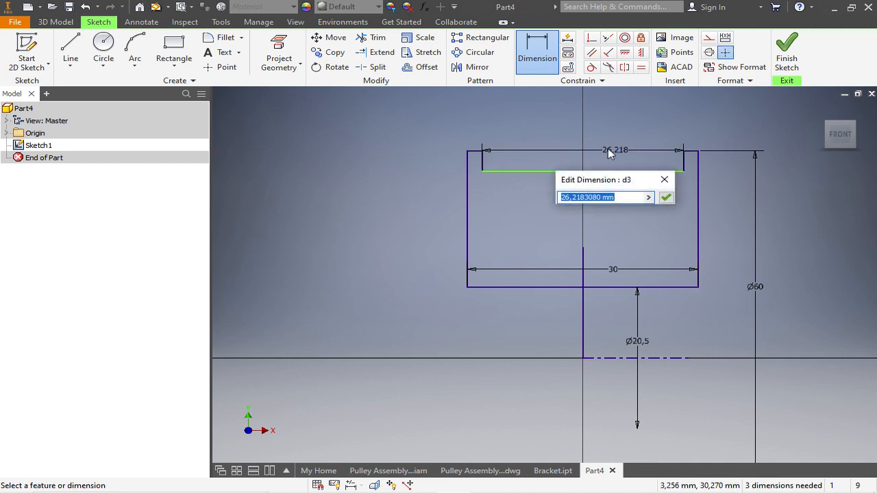
{"action": "type", "text": "20"}
{"action": "key", "text": "Return"}
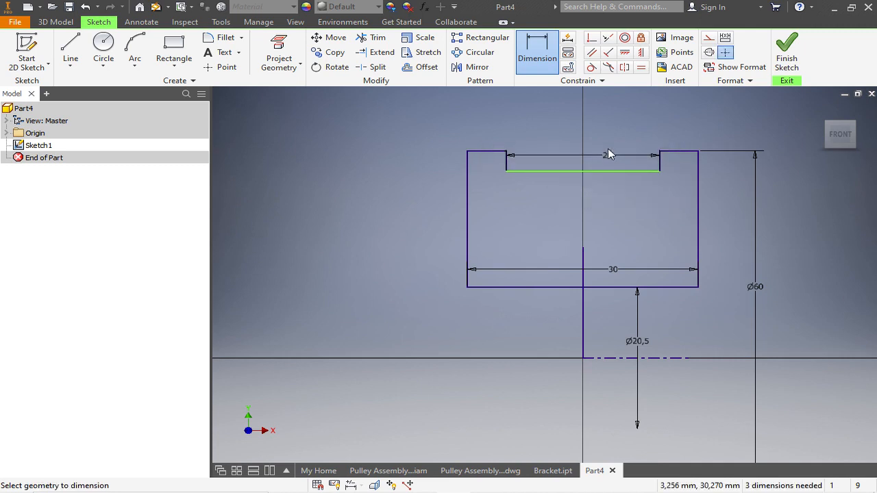
Add a diameter dimension from the notch floor to the centerline and set it to 50 mm
{"action": "left_click", "coordinate": [623, 171]}
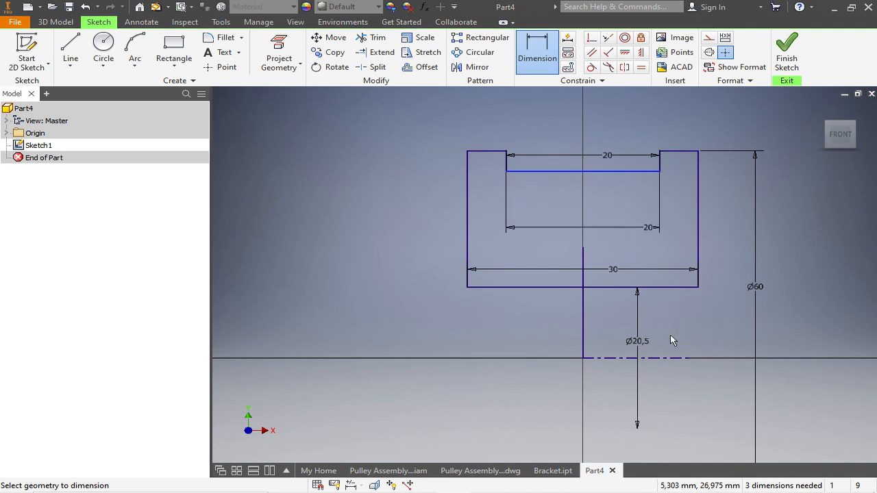
{"action": "left_click", "coordinate": [682, 362]}
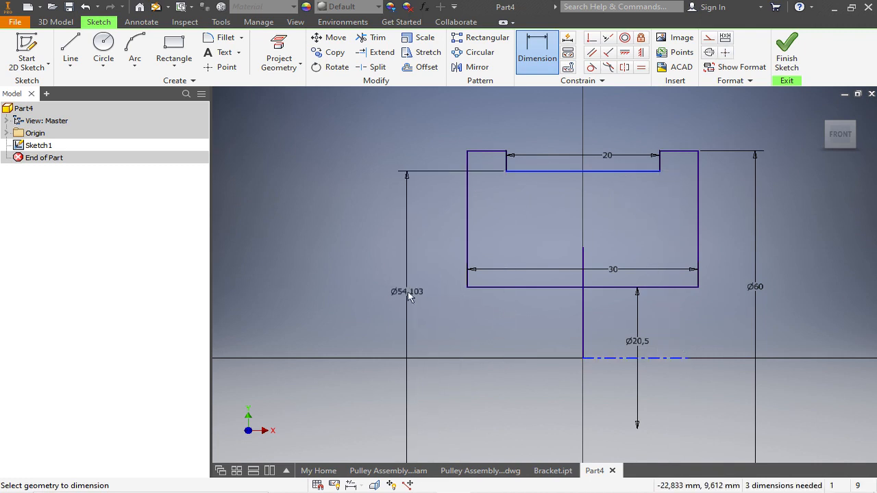
{"action": "left_click", "coordinate": [407, 291]}
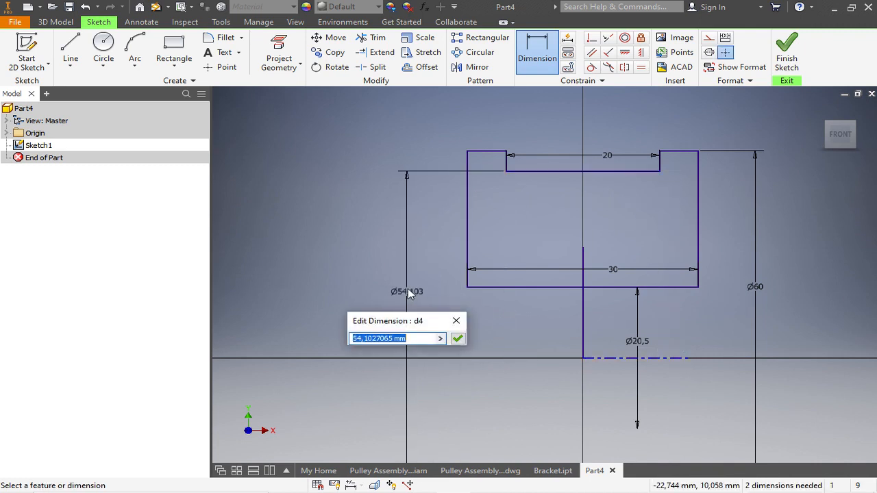
{"action": "type", "text": "50"}
{"action": "key", "text": "Return"}
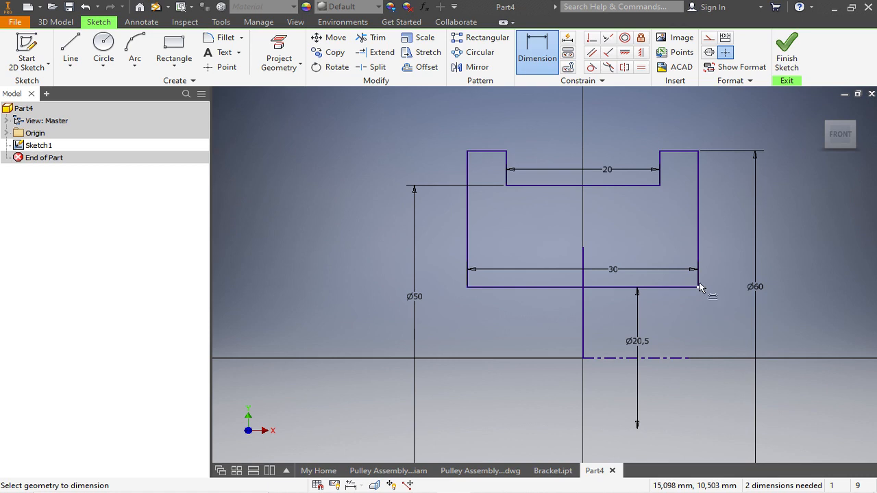
Finish the sketch and revolve the grooved pulley profile with full extents around the centerline into a solid
{"action": "left_click", "coordinate": [788, 46]}
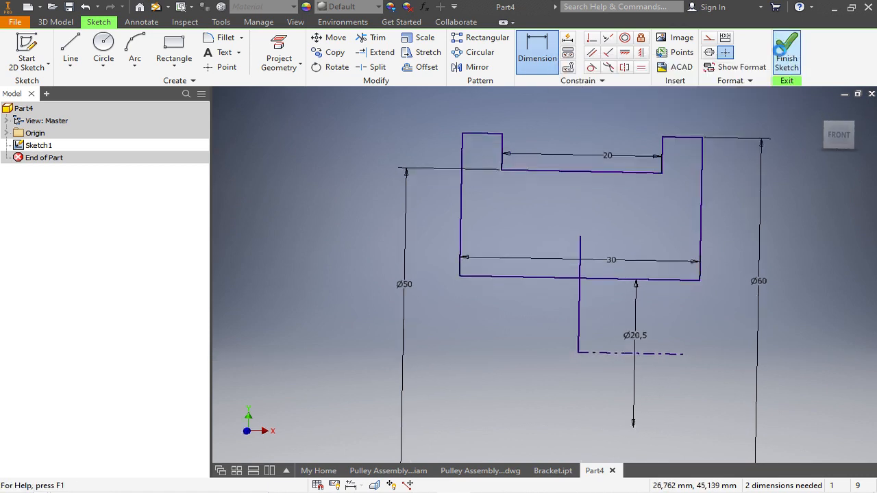
{"action": "scroll", "coordinate": [548, 298], "scroll_direction": "down", "scroll_amount": 5}
{"action": "scroll", "coordinate": [555, 281], "scroll_direction": "up", "scroll_amount": 2}
{"action": "mouse_move", "coordinate": [557, 280]}
{"action": "middle_mouse_down", "text": "shift"}
{"action": "mouse_move", "coordinate": [544, 224]}
{"action": "mouse_move", "coordinate": [470, 223]}
{"action": "mouse_move", "coordinate": [513, 235]}
{"action": "mouse_move", "coordinate": [487, 221]}
{"action": "mouse_move", "coordinate": [520, 229]}
{"action": "mouse_move", "coordinate": [533, 213]}
{"action": "mouse_move", "coordinate": [506, 223]}
{"action": "mouse_move", "coordinate": [519, 221]}
{"action": "mouse_move", "coordinate": [514, 230]}
{"action": "mouse_move", "coordinate": [513, 214]}
{"action": "mouse_move", "coordinate": [511, 222]}
{"action": "middle_mouse_up", "text": "shift"}
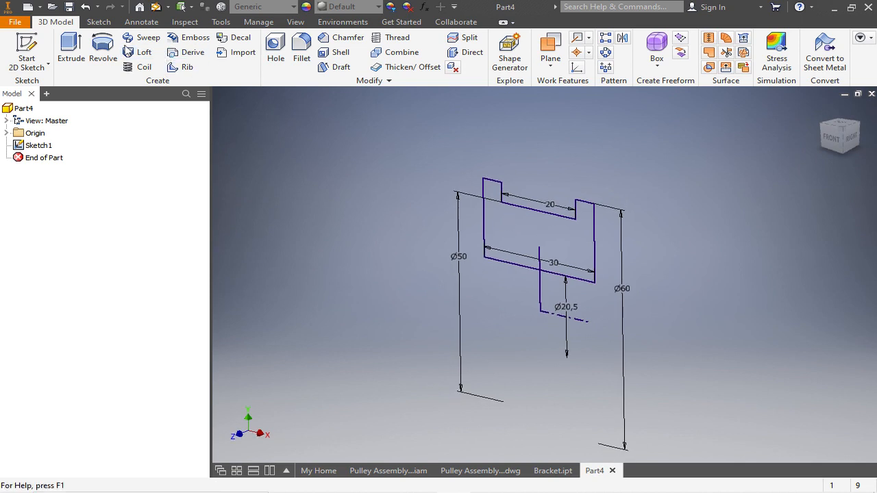
{"action": "left_click", "coordinate": [103, 45]}
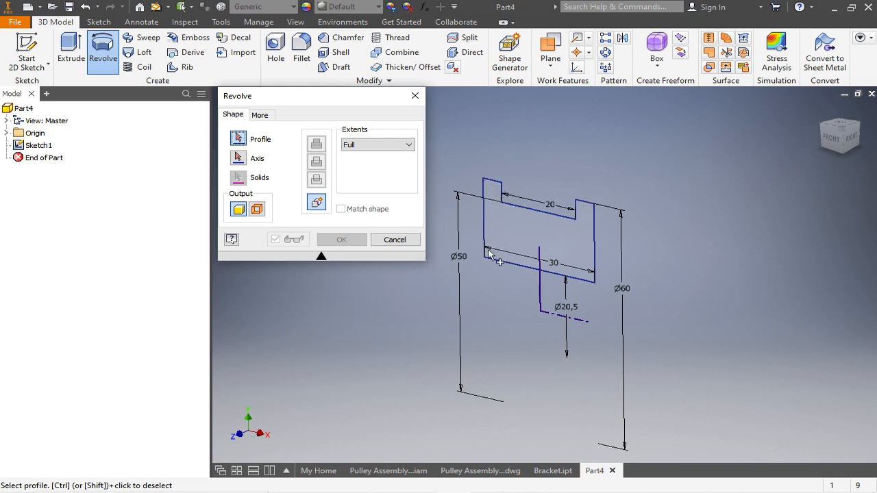
{"action": "left_click", "coordinate": [501, 229]}
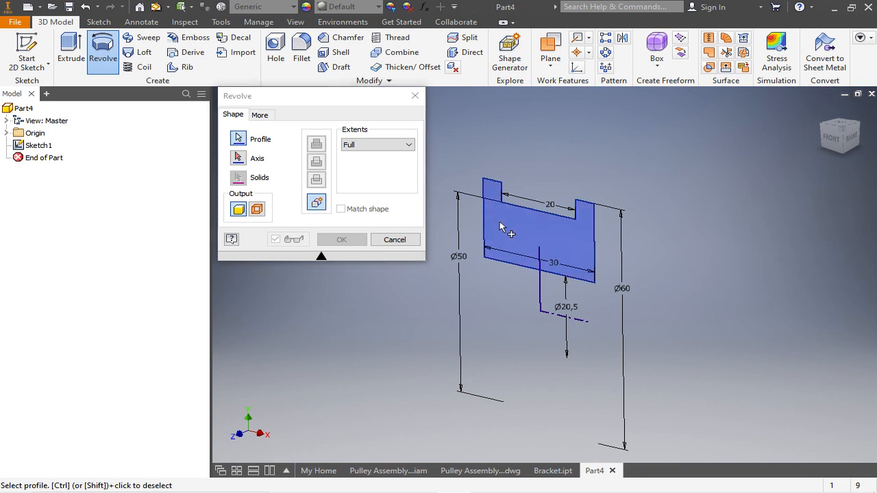
{"action": "left_click", "coordinate": [239, 158]}
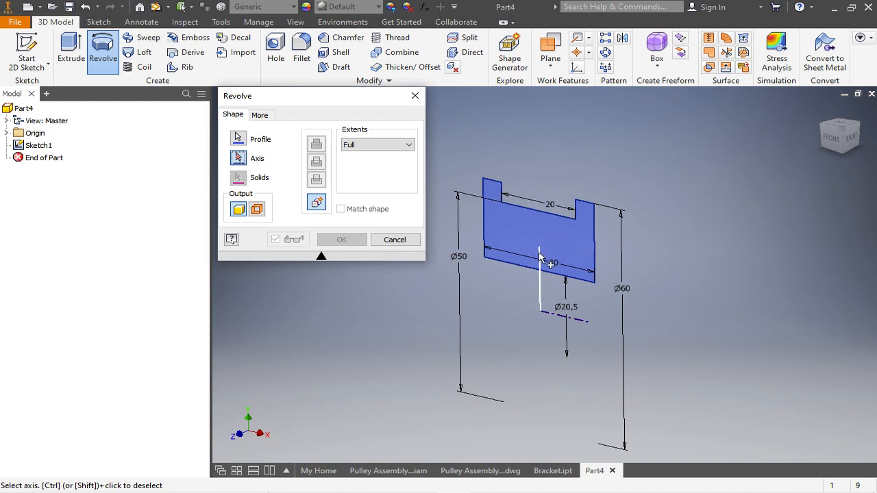
{"action": "left_click", "coordinate": [558, 320]}
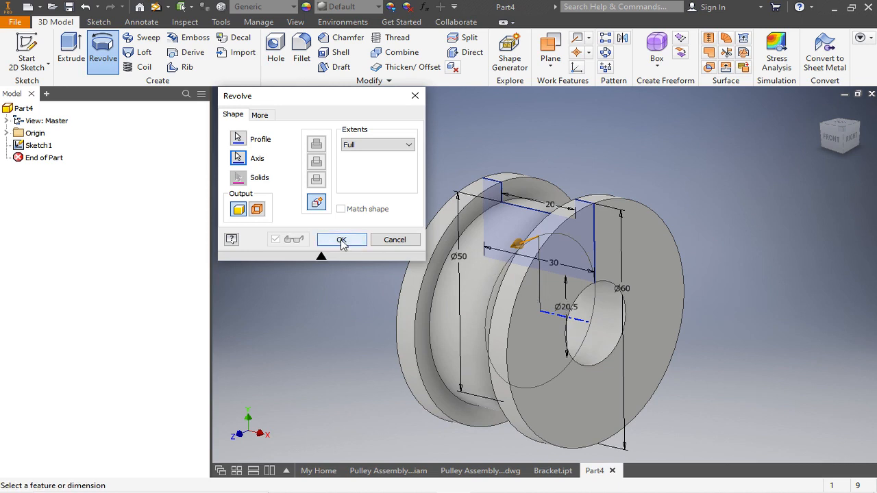
{"action": "left_click", "coordinate": [341, 239]}
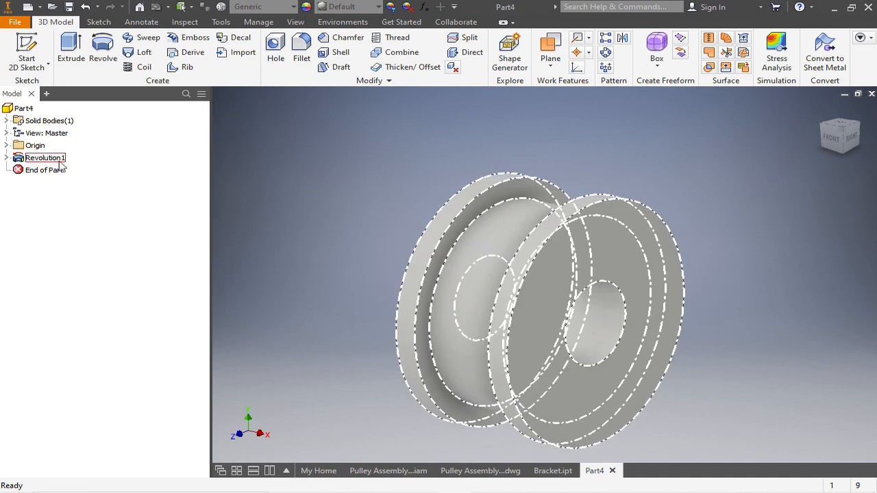
Open the revolve feature's sketch for editing to review its dimensions, and leave it without making changes
{"action": "left_click", "coordinate": [6, 158]}
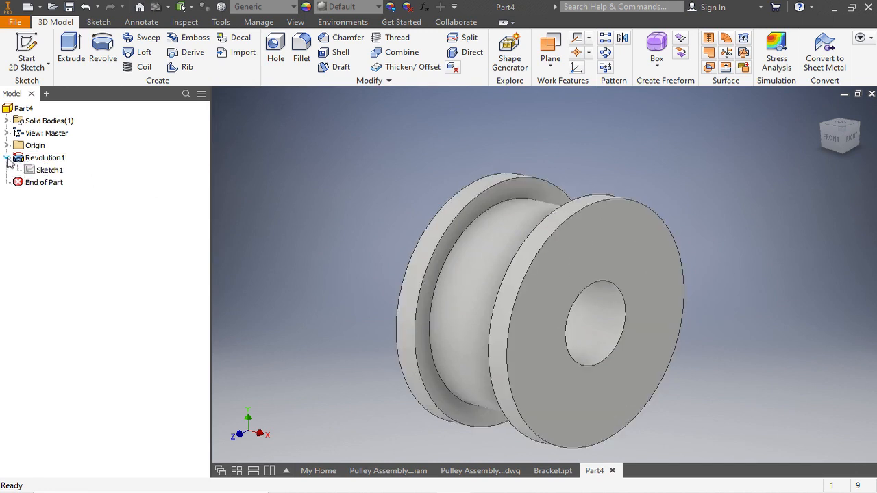
{"action": "right_click", "coordinate": [46, 173]}
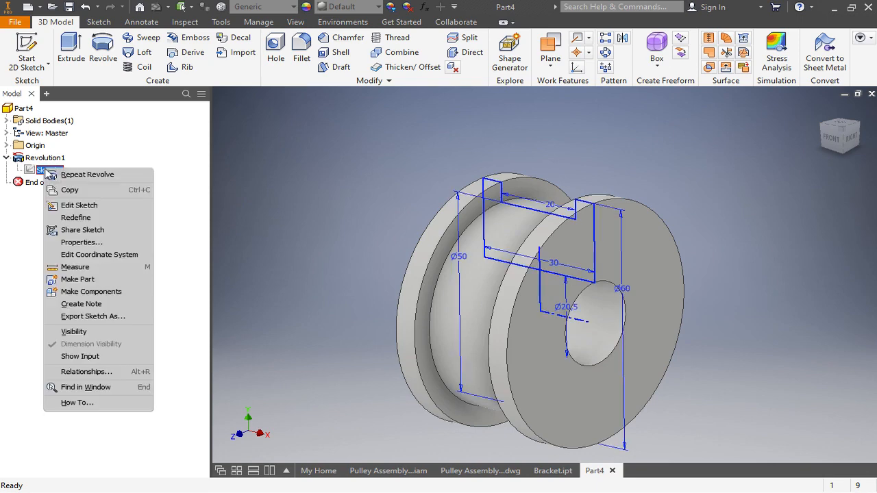
{"action": "left_click", "coordinate": [68, 207]}
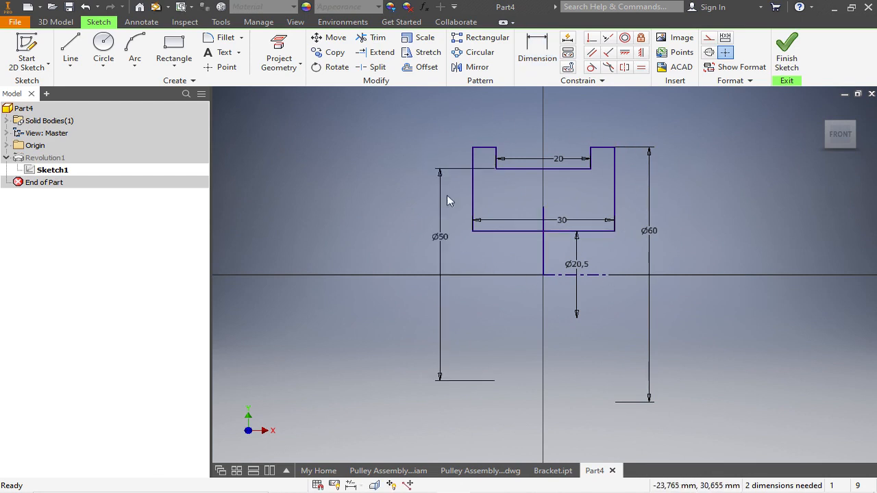
{"action": "left_click", "coordinate": [787, 51]}
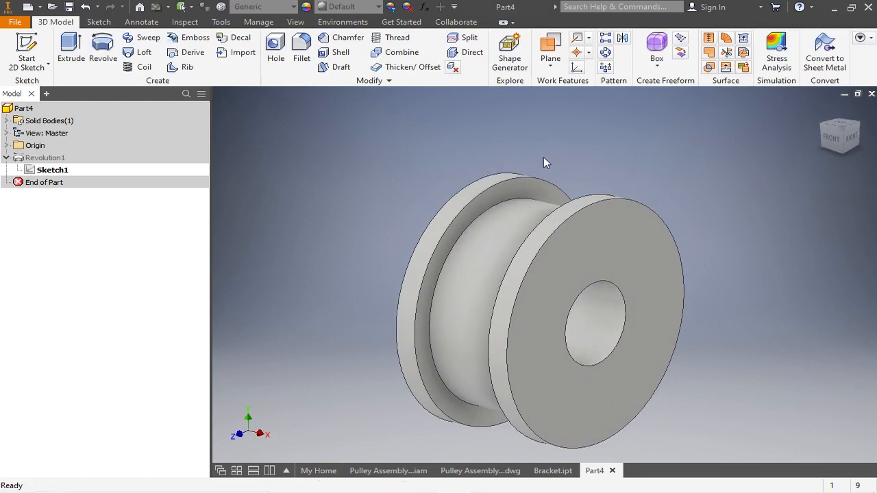
Save the part in the Pulley Assemly folder under the file name Pulley
{"action": "left_click", "coordinate": [14, 23]}
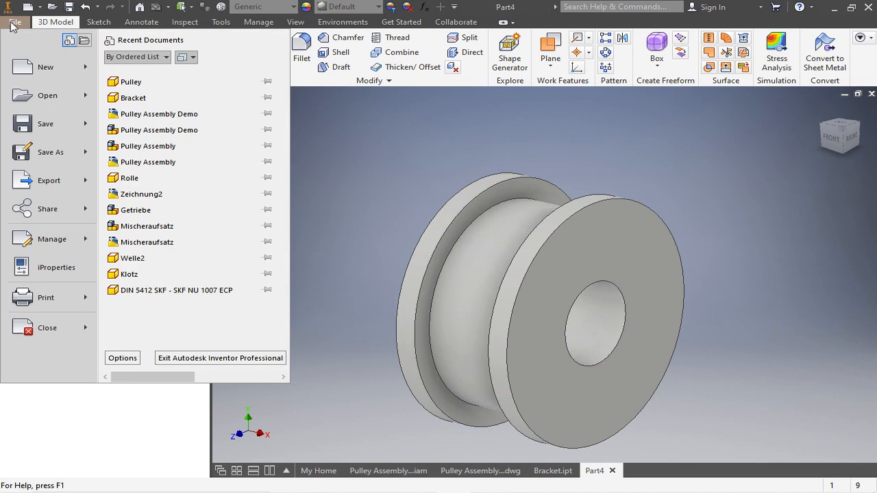
{"action": "left_click", "coordinate": [45, 129]}
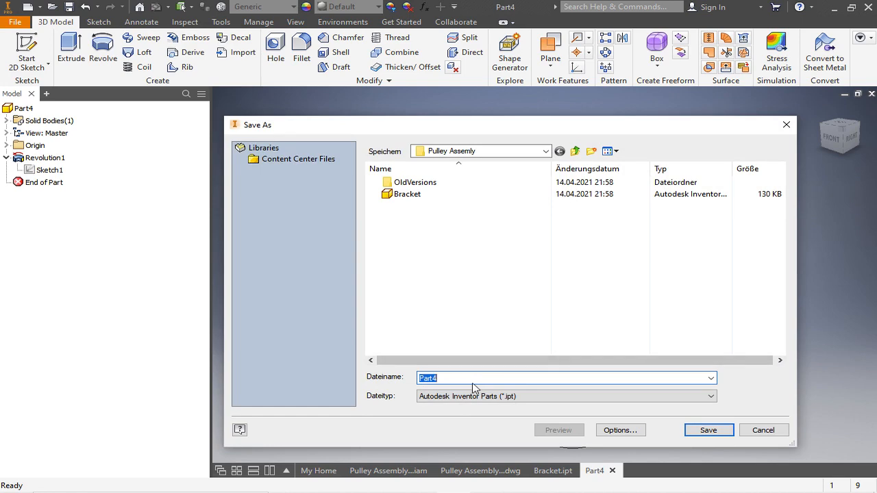
{"action": "type", "text": "Pulley"}
{"action": "left_click", "coordinate": [707, 430]}
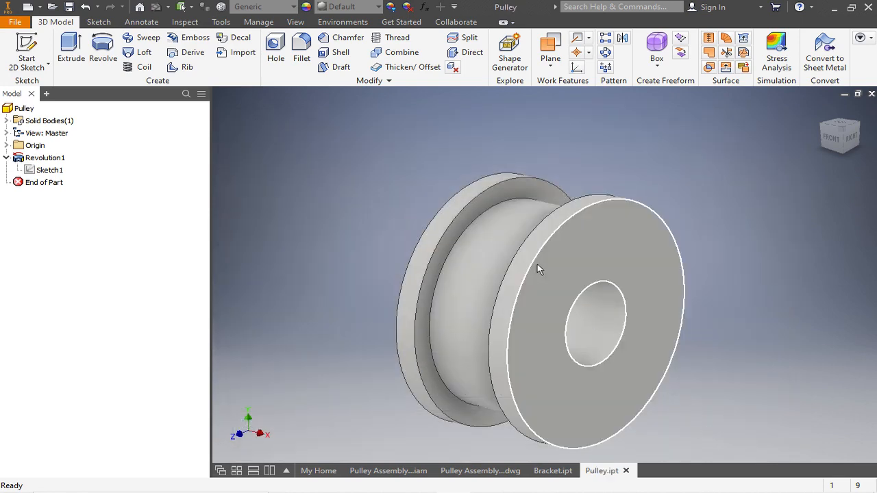
Consult the bushing views in the Pulley Assembly Demo drawing and create a new part file for the bushing
{"action": "left_click", "coordinate": [468, 471]}
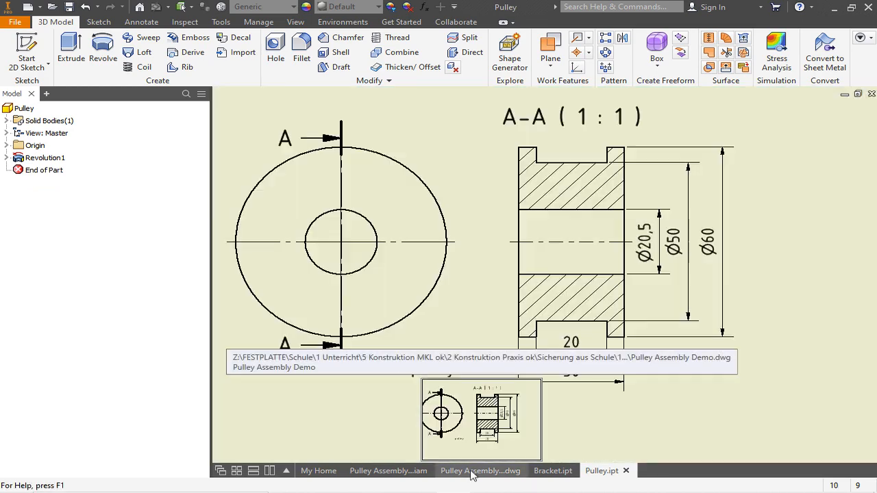
{"action": "left_click", "coordinate": [469, 471]}
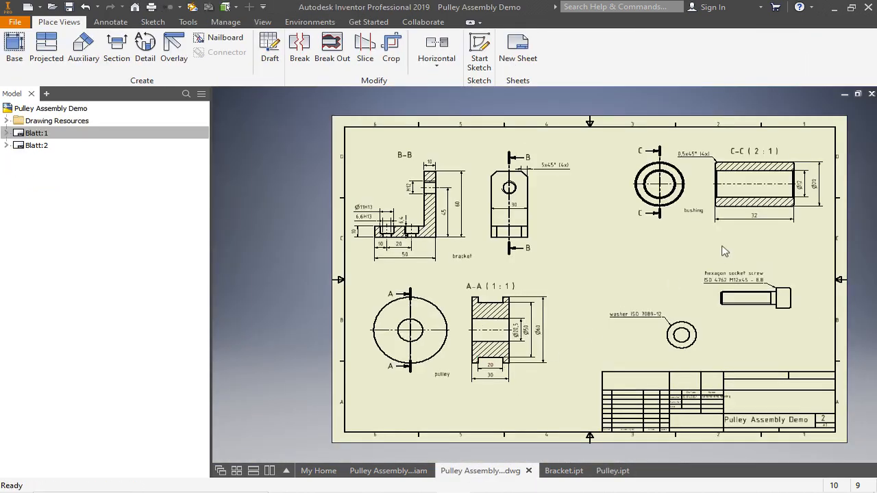
{"action": "scroll", "coordinate": [792, 182], "scroll_direction": "up", "scroll_amount": 3}
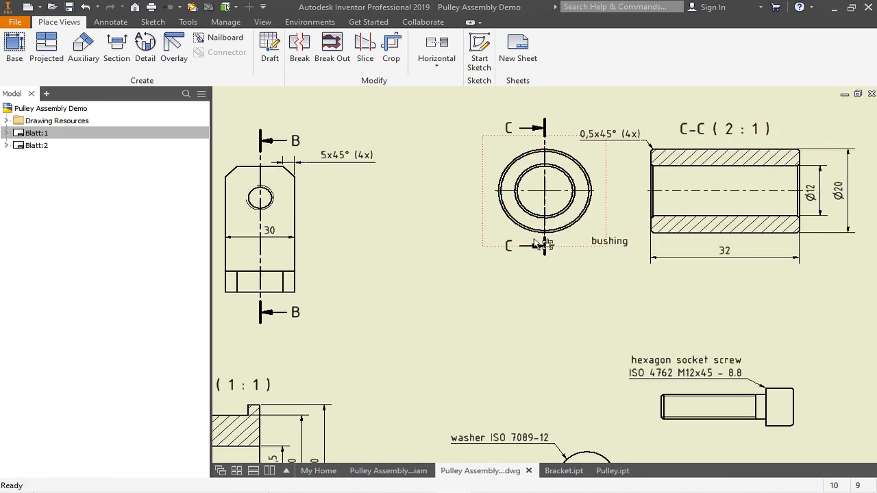
{"action": "left_click", "coordinate": [14, 23]}
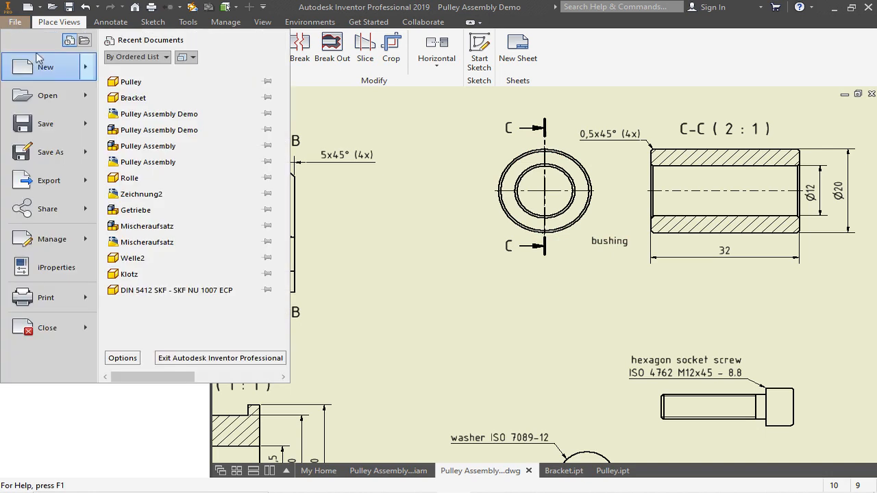
{"action": "mouse_move", "coordinate": [39, 75]}
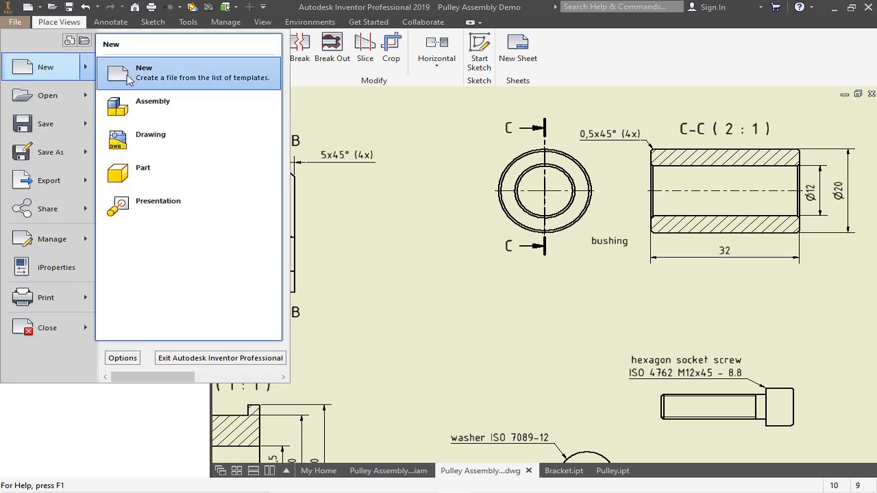
{"action": "left_click", "coordinate": [135, 175]}
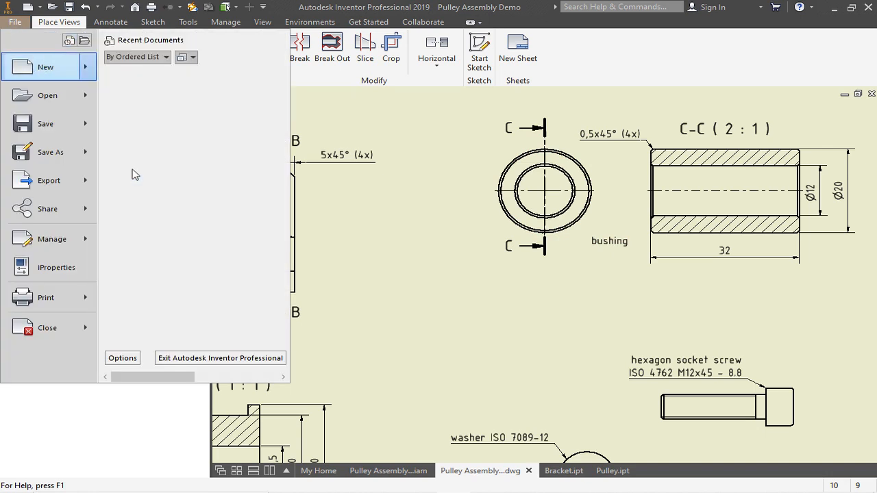
{"action": "left_click", "coordinate": [398, 295]}
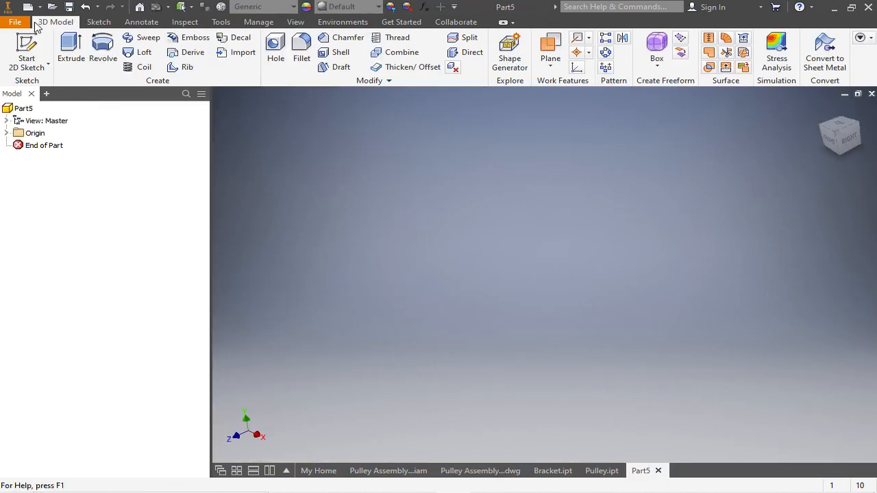
Start a 2D sketch on the front XY plane and draw a circle about 18 mm in diameter centred on the origin
{"action": "left_click", "coordinate": [29, 45]}
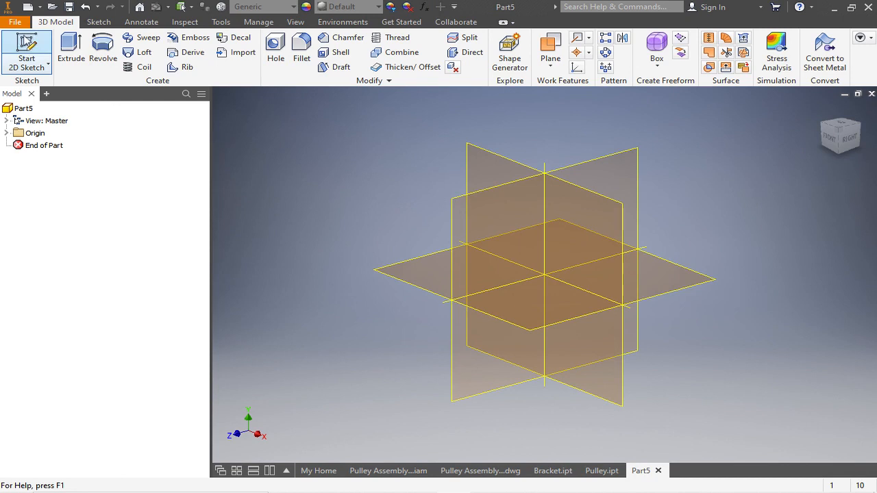
{"action": "left_click", "coordinate": [486, 159]}
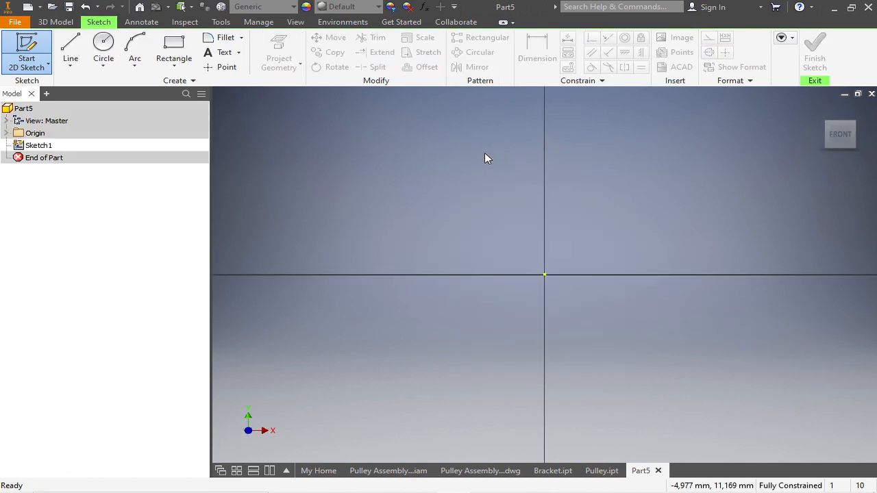
{"action": "left_click", "coordinate": [104, 43]}
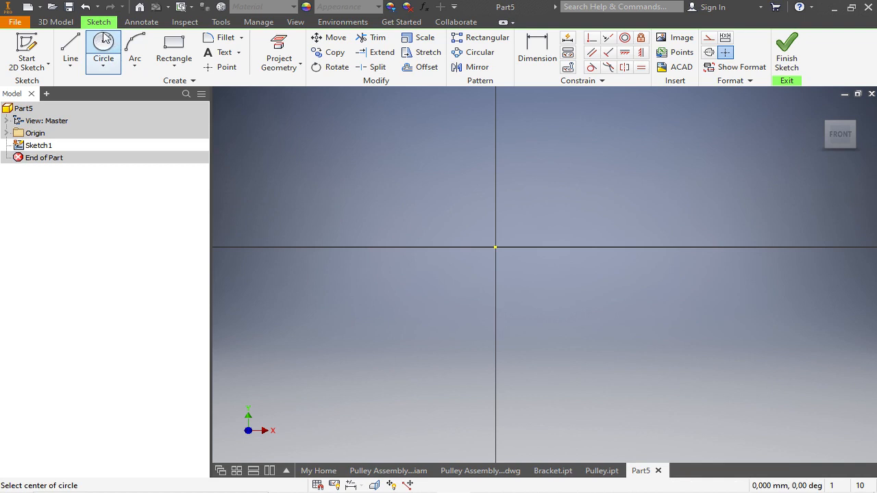
{"action": "left_click", "coordinate": [495, 246]}
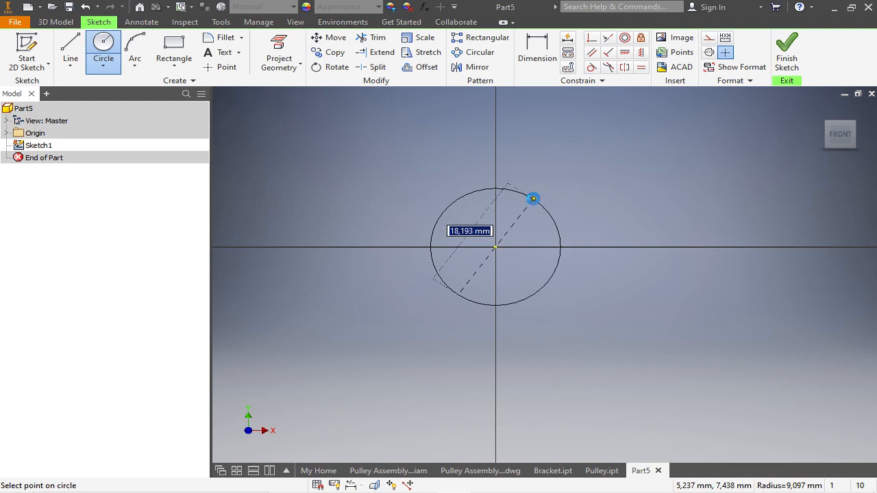
{"action": "left_click", "coordinate": [553, 213]}
Dimension the circle's diameter and set it to 12 mm
{"action": "left_click", "coordinate": [537, 52]}
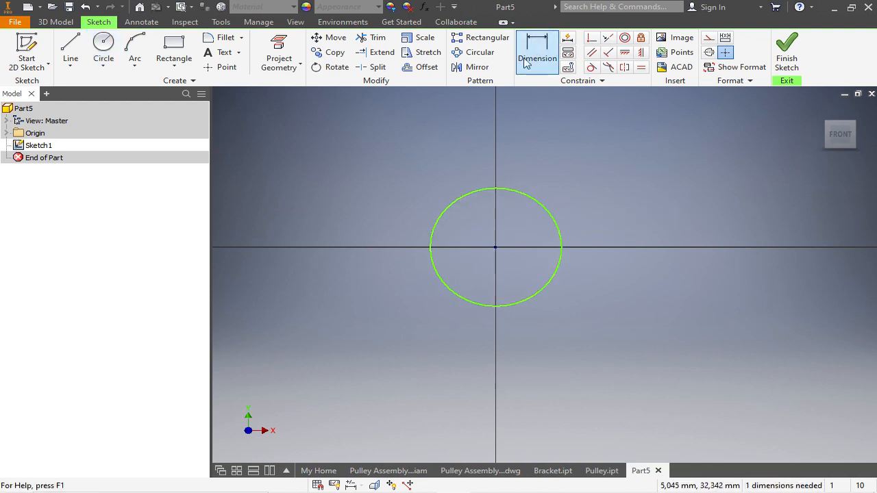
{"action": "left_click", "coordinate": [525, 192]}
{"action": "left_click", "coordinate": [566, 184]}
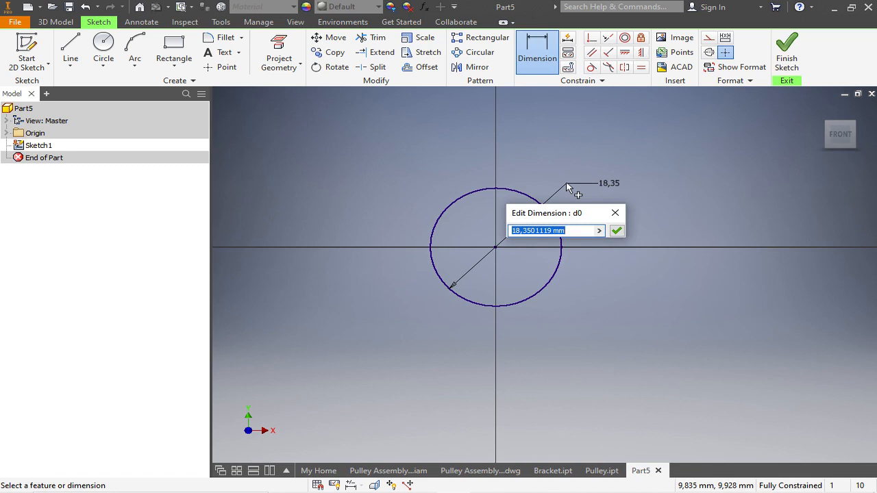
{"action": "type", "text": "12"}
{"action": "key", "text": "Return"}
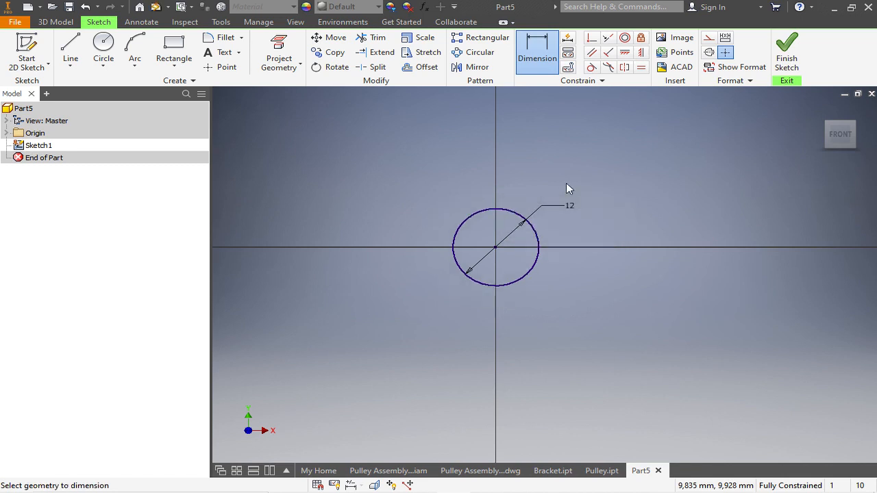
Draw a larger concentric circle centred on the origin and set its diameter to 20 mm
{"action": "left_click", "coordinate": [103, 43]}
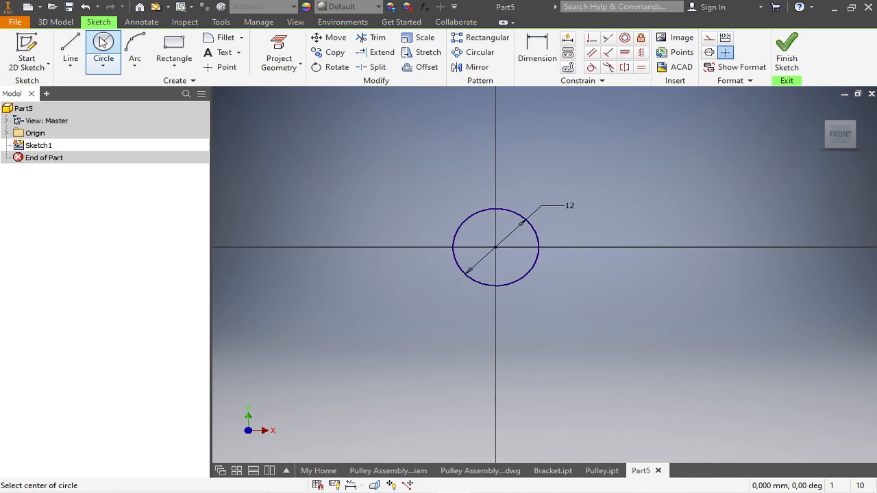
{"action": "left_click", "coordinate": [495, 246]}
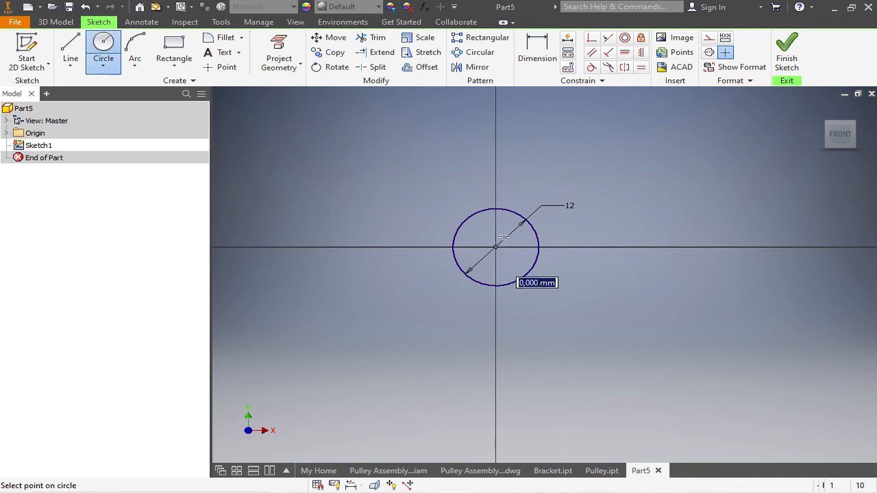
{"action": "left_click", "coordinate": [522, 192]}
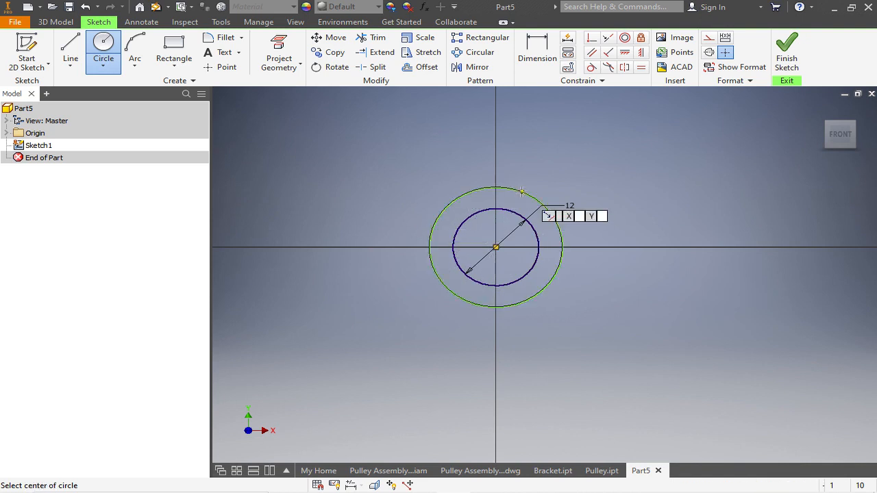
{"action": "left_click", "coordinate": [543, 52]}
{"action": "left_click", "coordinate": [522, 186]}
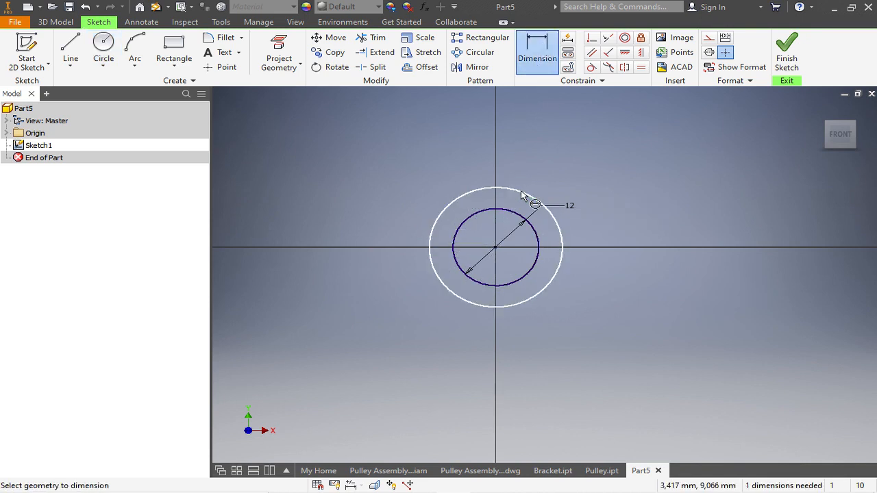
{"action": "left_click", "coordinate": [550, 170]}
{"action": "type", "text": "20"}
{"action": "key", "text": "Return"}
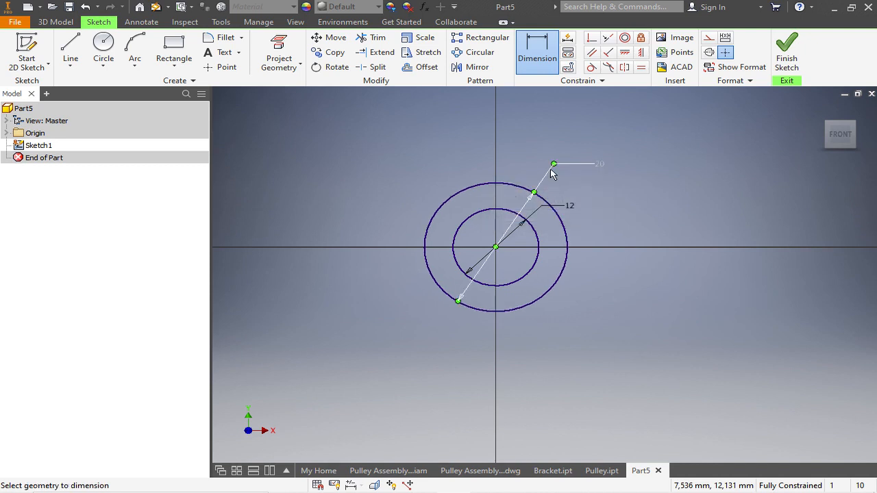
Finish the sketch and extrude the ring between the two concentric circles to a distance of 32 mm
{"action": "left_click", "coordinate": [787, 52]}
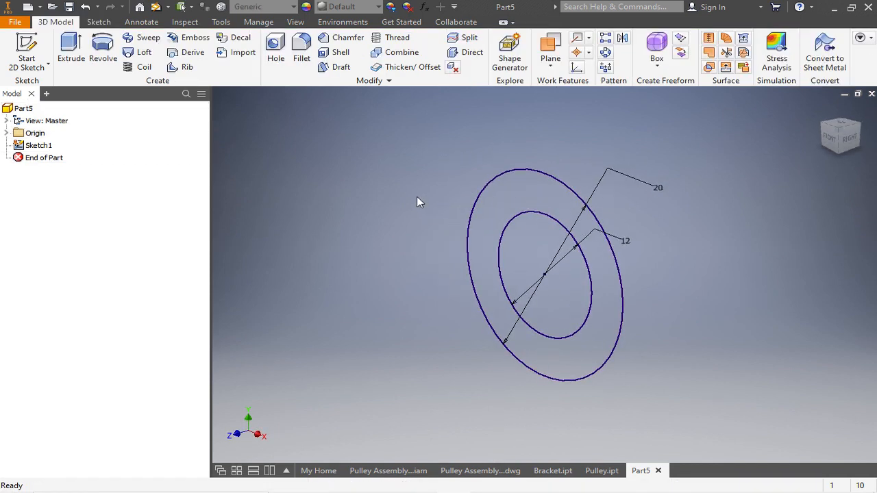
{"action": "left_click", "coordinate": [71, 51]}
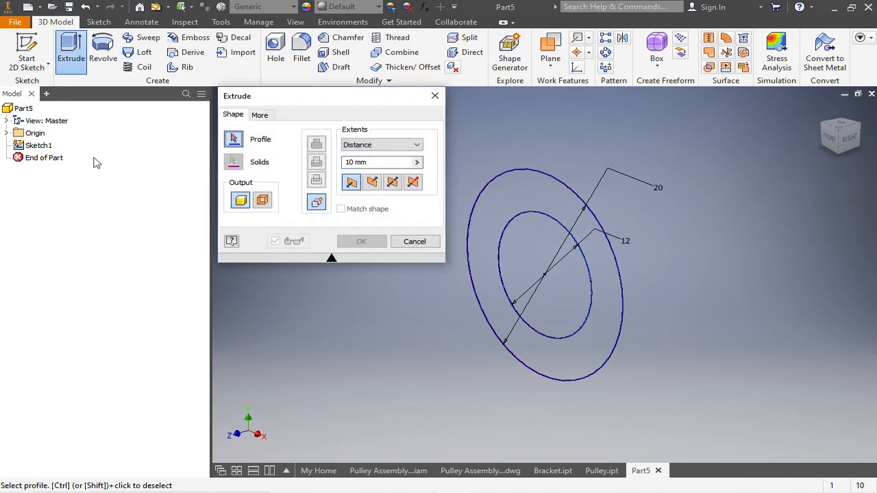
{"action": "left_click", "coordinate": [519, 189]}
{"action": "scroll", "coordinate": [695, 172], "scroll_direction": "down", "scroll_amount": 3}
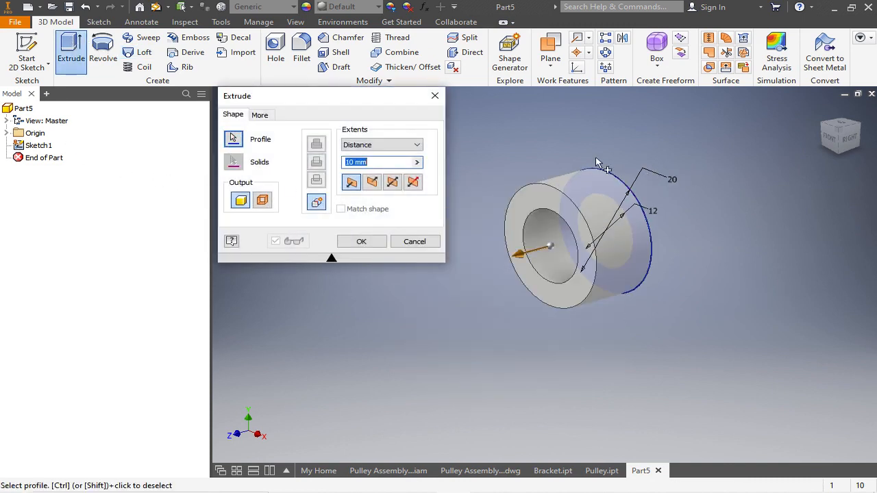
{"action": "type", "text": "32"}
{"action": "left_click", "coordinate": [366, 243]}
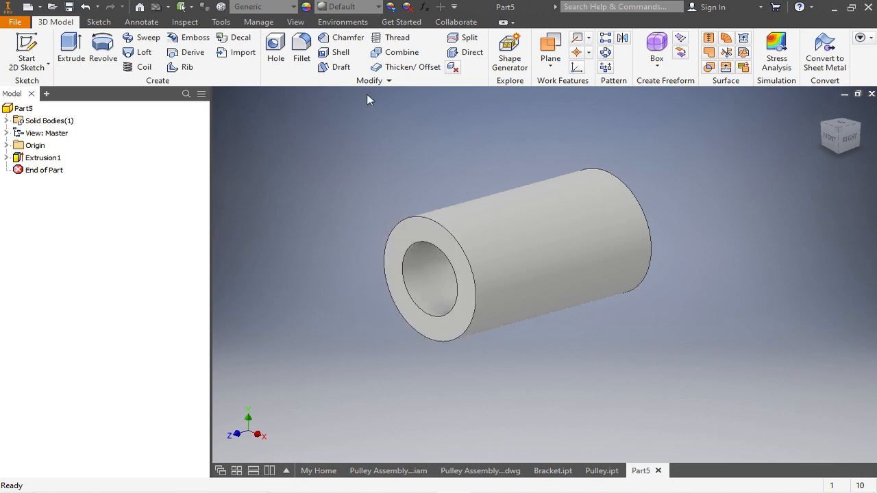
Chamfer the outer and inner circular edges at both ends of the bushing with a distance of 0,5 mm
{"action": "left_click", "coordinate": [344, 41]}
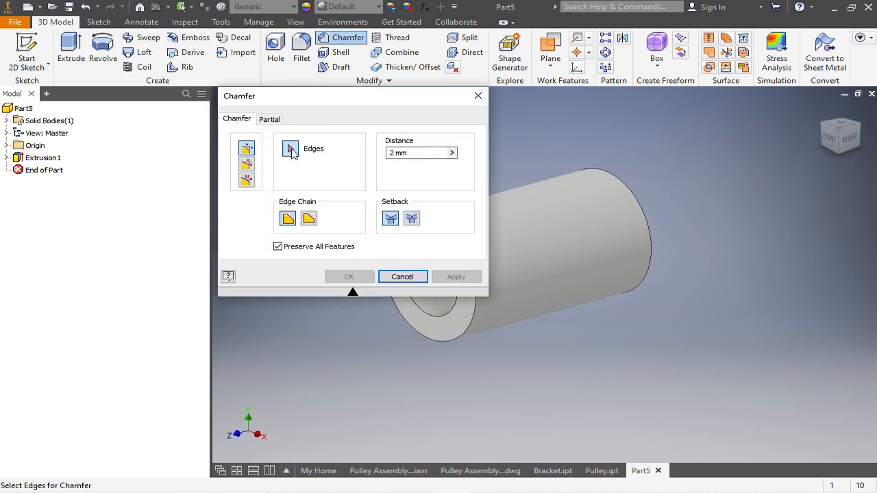
{"action": "scroll", "coordinate": [680, 175], "scroll_direction": "down", "scroll_amount": 2}
{"action": "scroll", "coordinate": [552, 230], "scroll_direction": "up", "scroll_amount": 2}
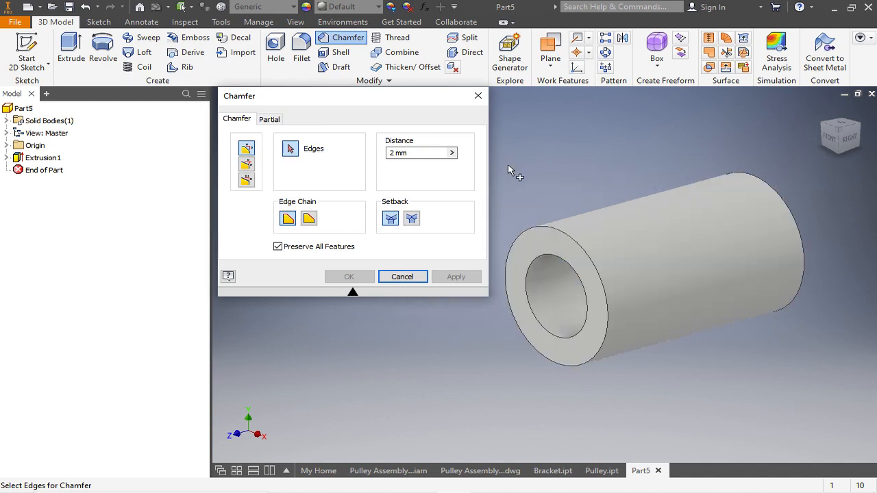
{"action": "left_click", "coordinate": [548, 228]}
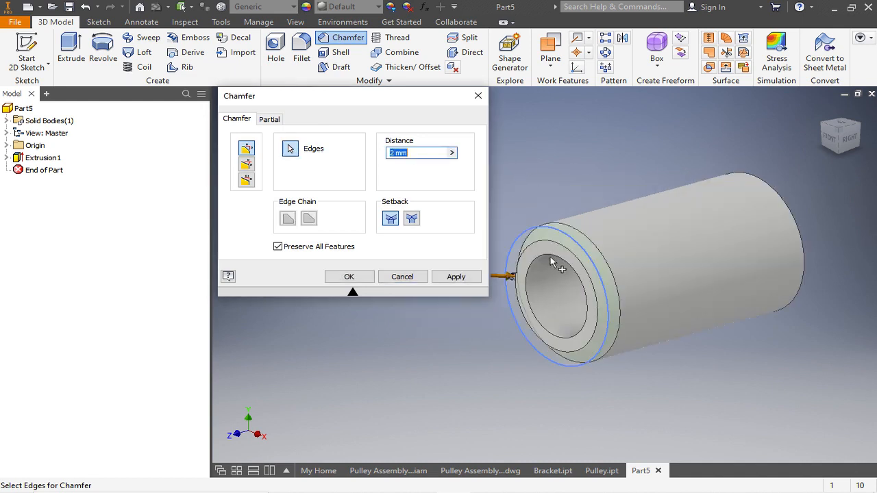
{"action": "middle_click_drag", "start_coordinate": [591, 198], "coordinate": [732, 179], "text": "shift"}
{"action": "left_click", "coordinate": [736, 179]}
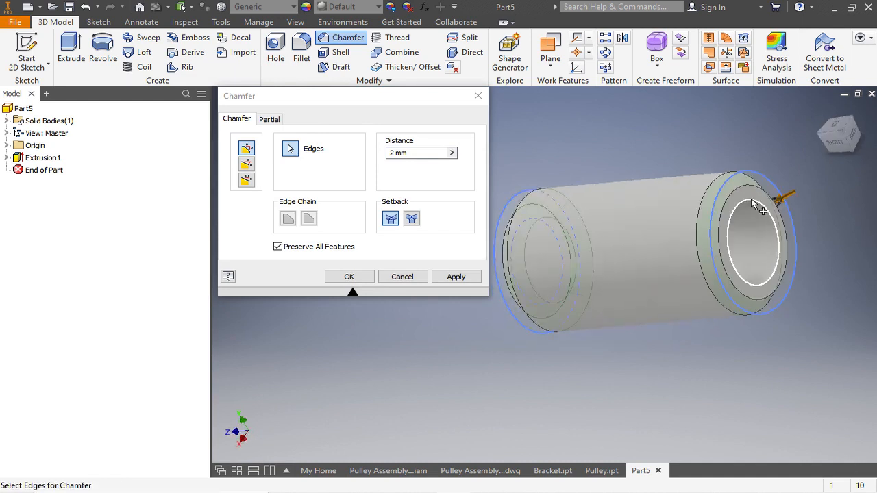
{"action": "left_click", "coordinate": [752, 206]}
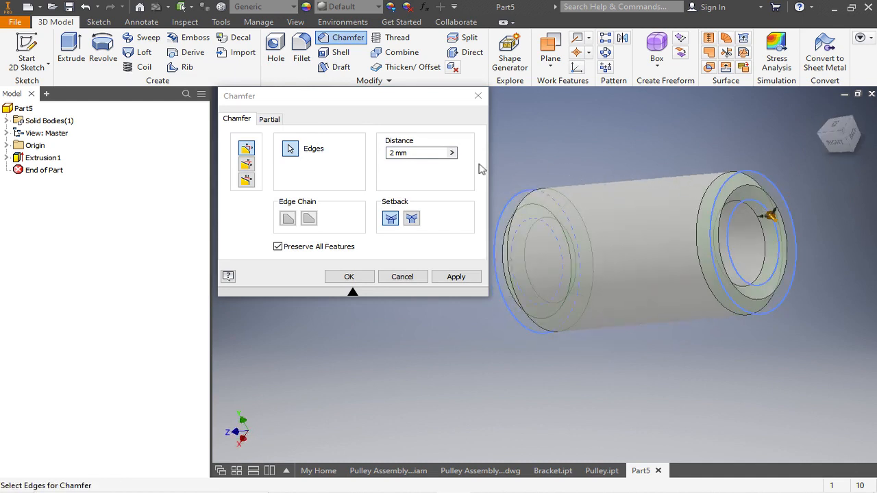
{"action": "left_click_drag", "start_coordinate": [424, 153], "coordinate": [382, 152]}
{"action": "type", "text": "0,"}
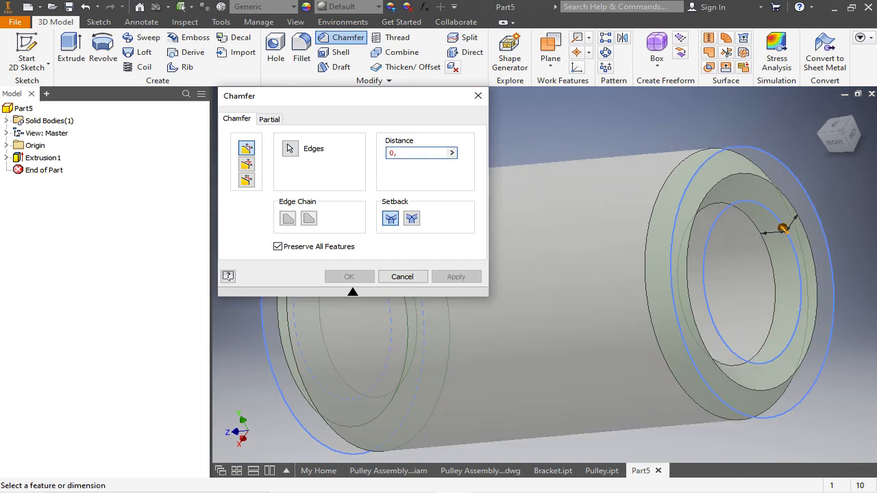
{"action": "type", "text": "5"}
{"action": "key", "text": "Return"}
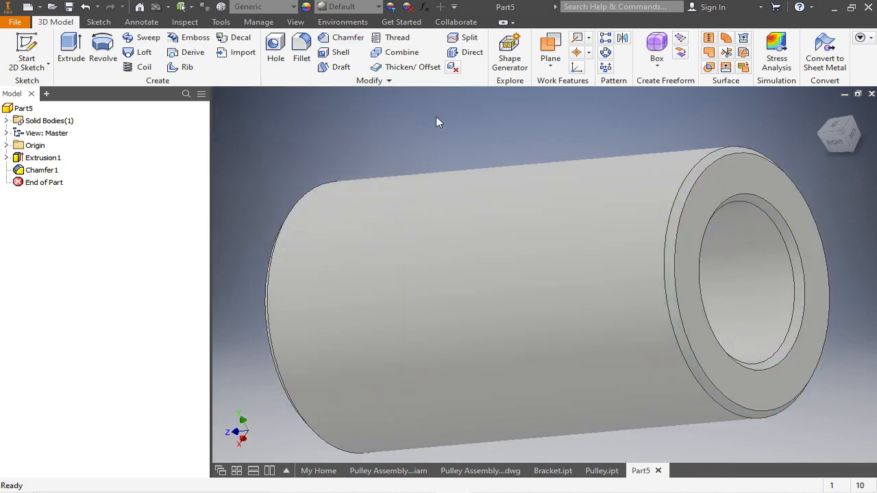
Save the part under the file name Bushing in the same folder as the Bracket and Pulley parts
{"action": "scroll", "coordinate": [538, 208], "scroll_direction": "up", "scroll_amount": 2}
{"action": "mouse_move", "coordinate": [542, 211]}
{"action": "middle_mouse_down", "text": "shift"}
{"action": "mouse_move", "coordinate": [608, 210]}
{"action": "mouse_move", "coordinate": [544, 215]}
{"action": "middle_mouse_up", "text": "shift"}
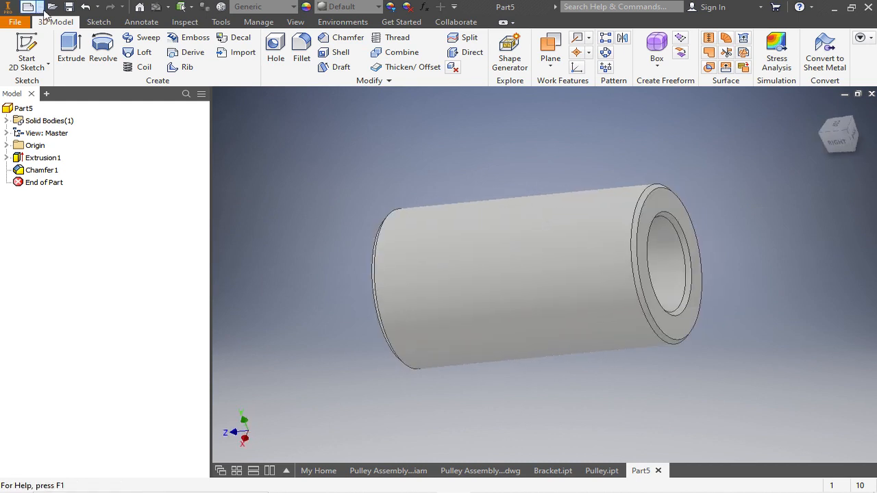
{"action": "left_click", "coordinate": [15, 23]}
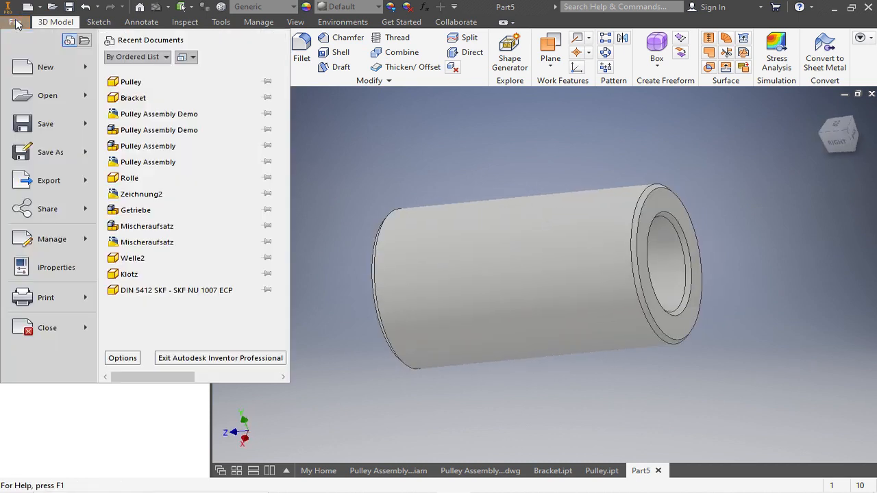
{"action": "left_click", "coordinate": [41, 124]}
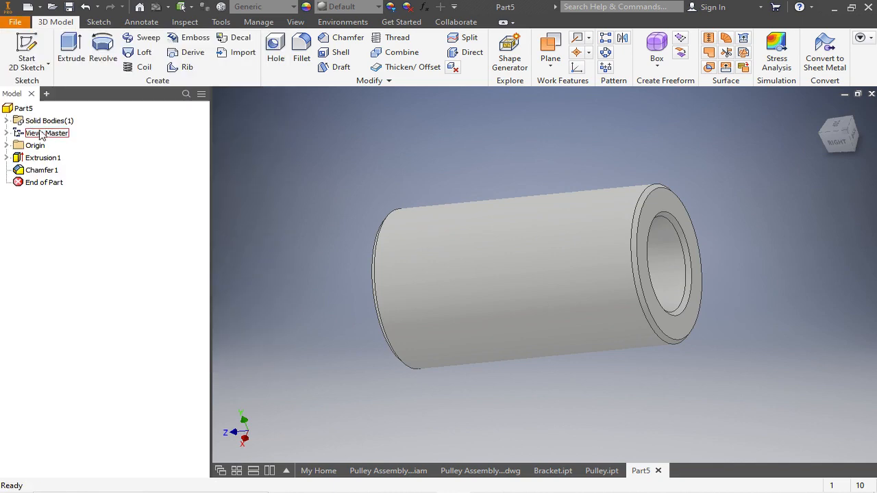
{"action": "type", "text": "Bushing"}
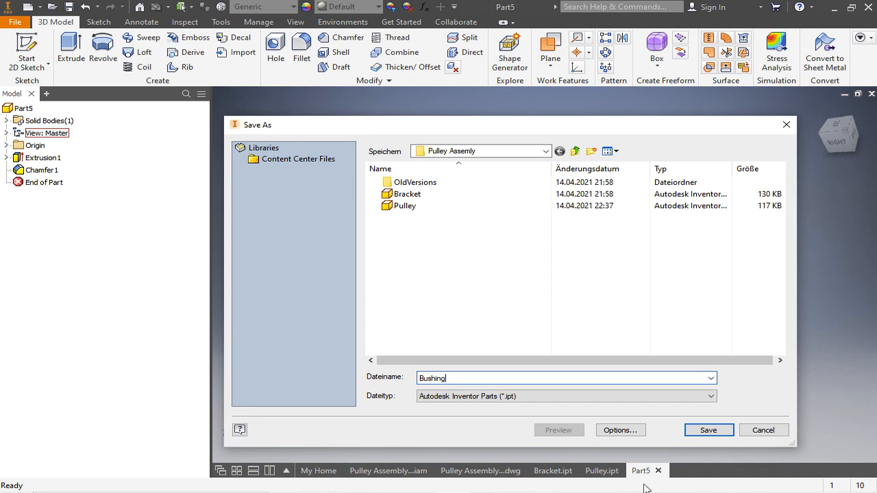
{"action": "left_click", "coordinate": [712, 432]}
{"action": "middle_click_drag", "start_coordinate": [530, 316], "coordinate": [470, 267], "text": "shift"}
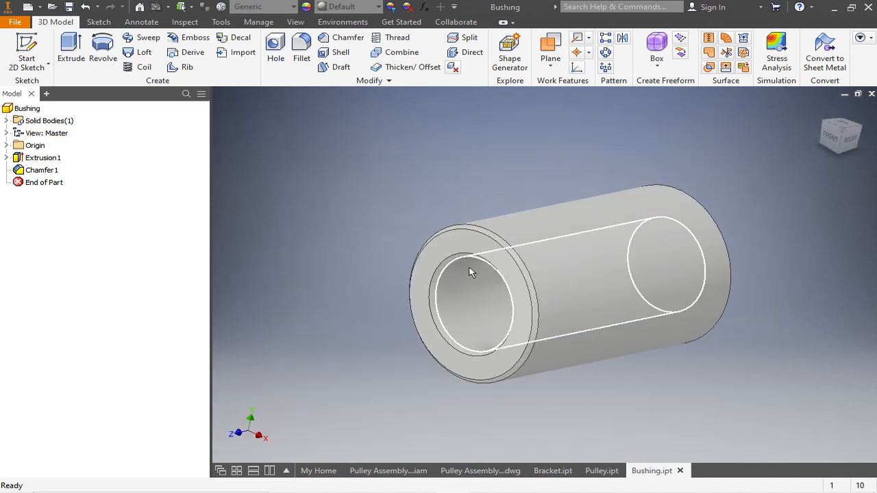